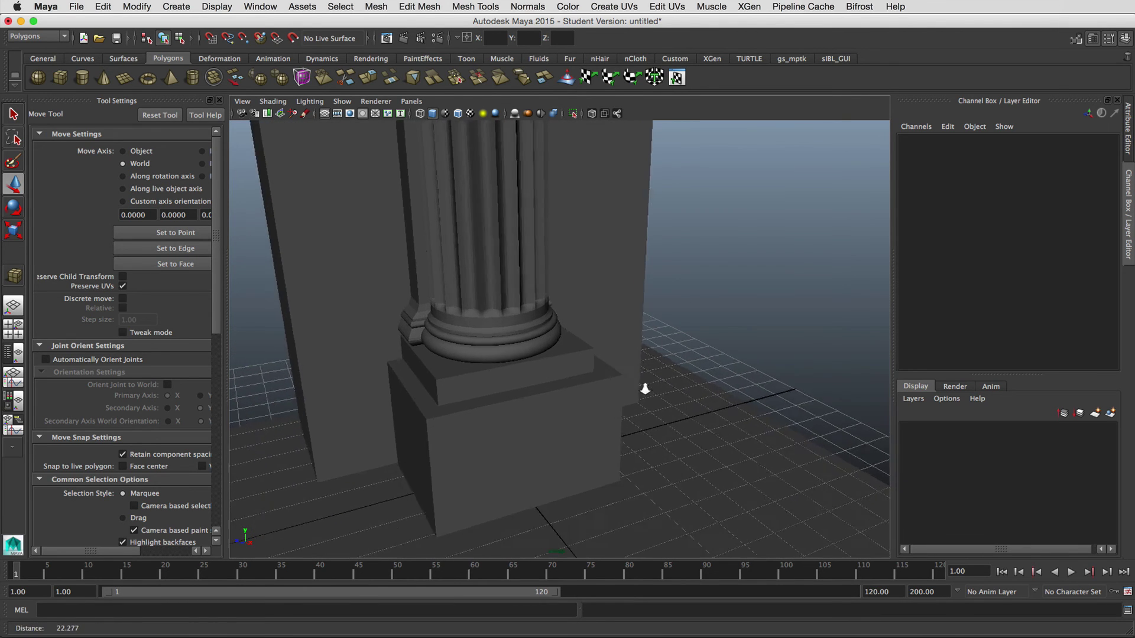
# - Examine the edges and corners of the two stacked plinth blocks beneath the fluted column
pyautogui.keyDown('alt'); pyautogui.moveTo(643, 388); pyautogui.dragTo(670, 379, button='right'); pyautogui.keyUp('alt')
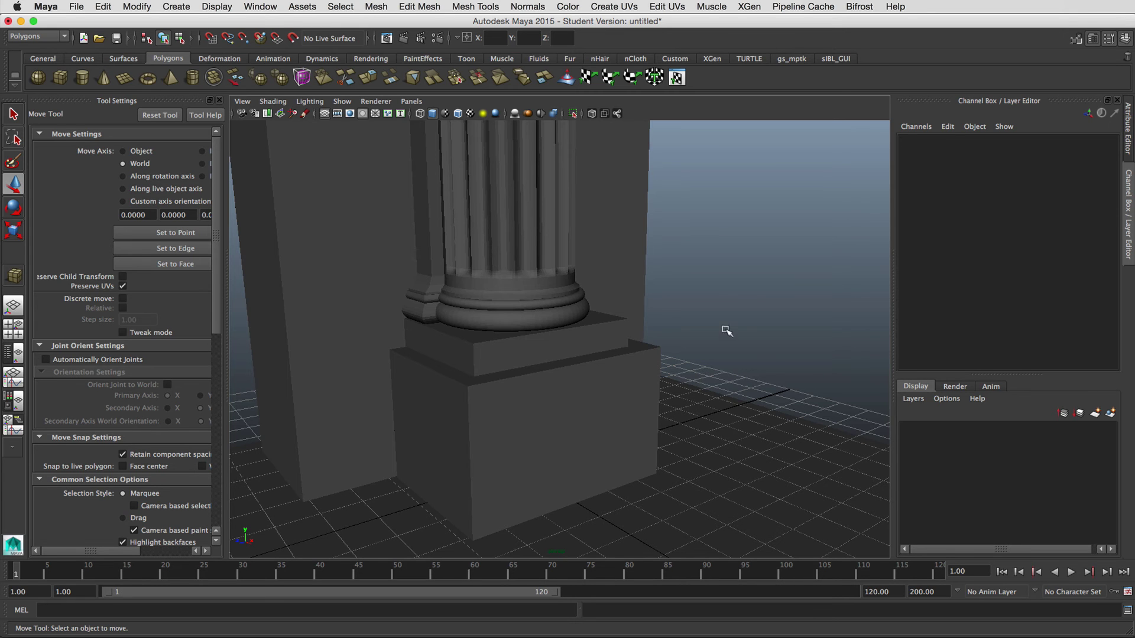
pyautogui.keyDown('alt'); pyautogui.moveTo(538, 366); pyautogui.dragTo(633, 406, button='right'); pyautogui.keyUp('alt')
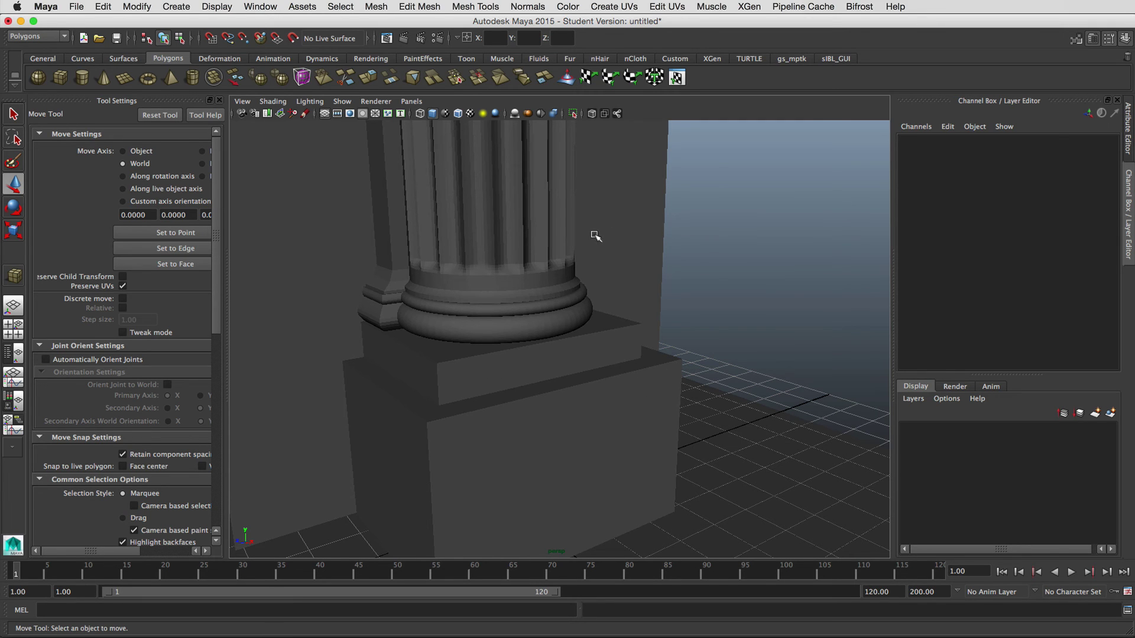
pyautogui.keyDown('alt'); pyautogui.moveTo(658, 325); pyautogui.dragTo(658, 302); pyautogui.keyUp('alt')
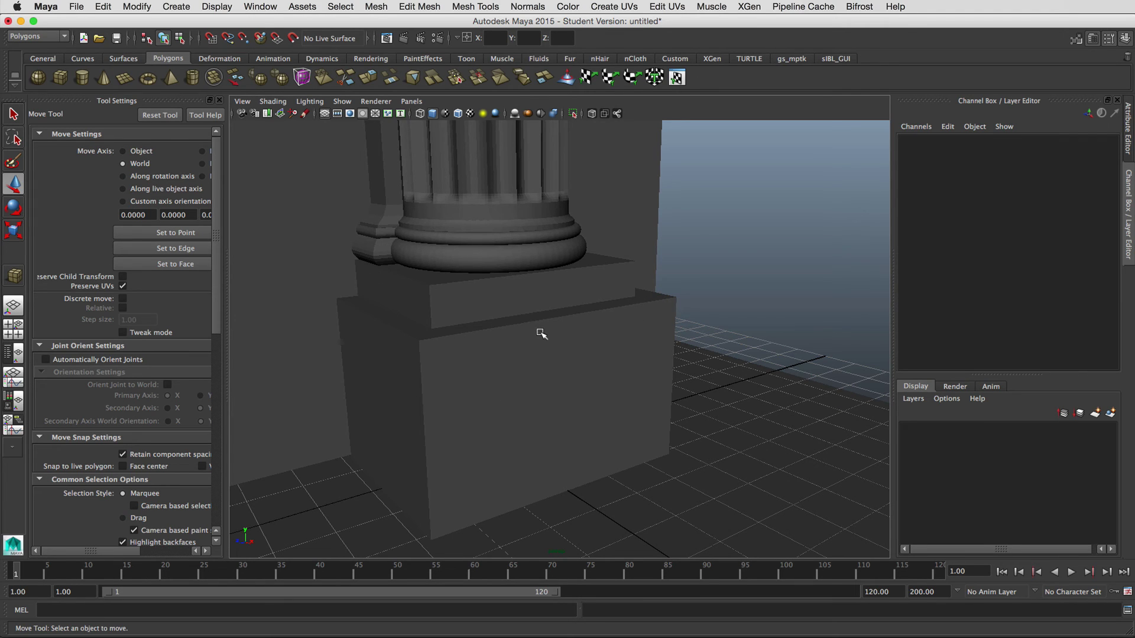
pyautogui.click(419, 343)
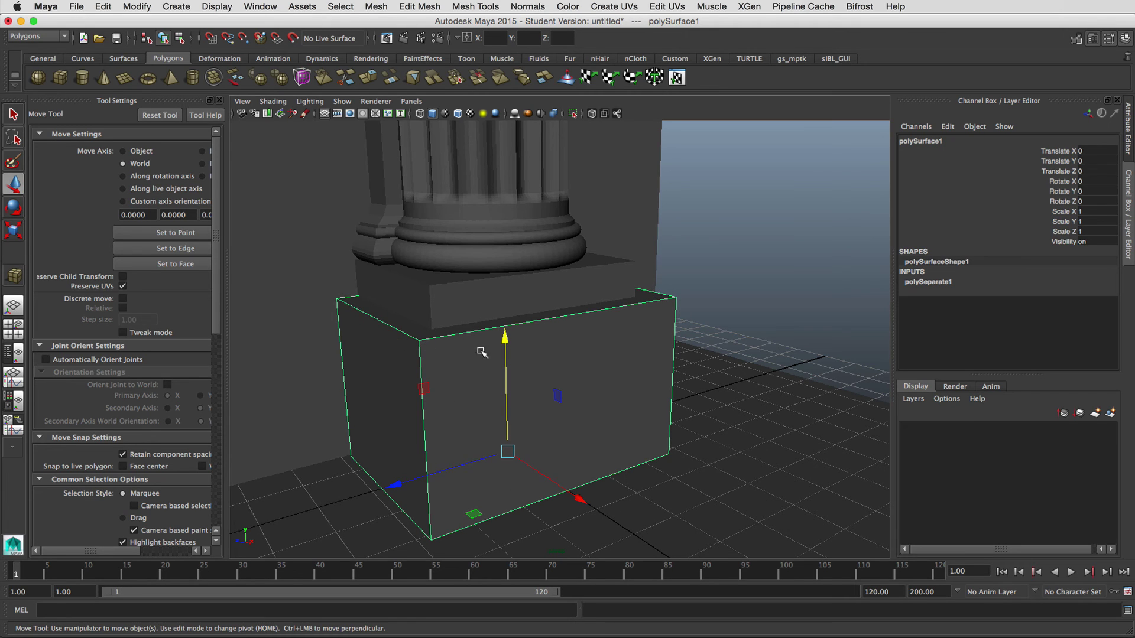
pyautogui.keyDown('alt'); pyautogui.moveTo(598, 372); pyautogui.dragTo(508, 360); pyautogui.keyUp('alt')
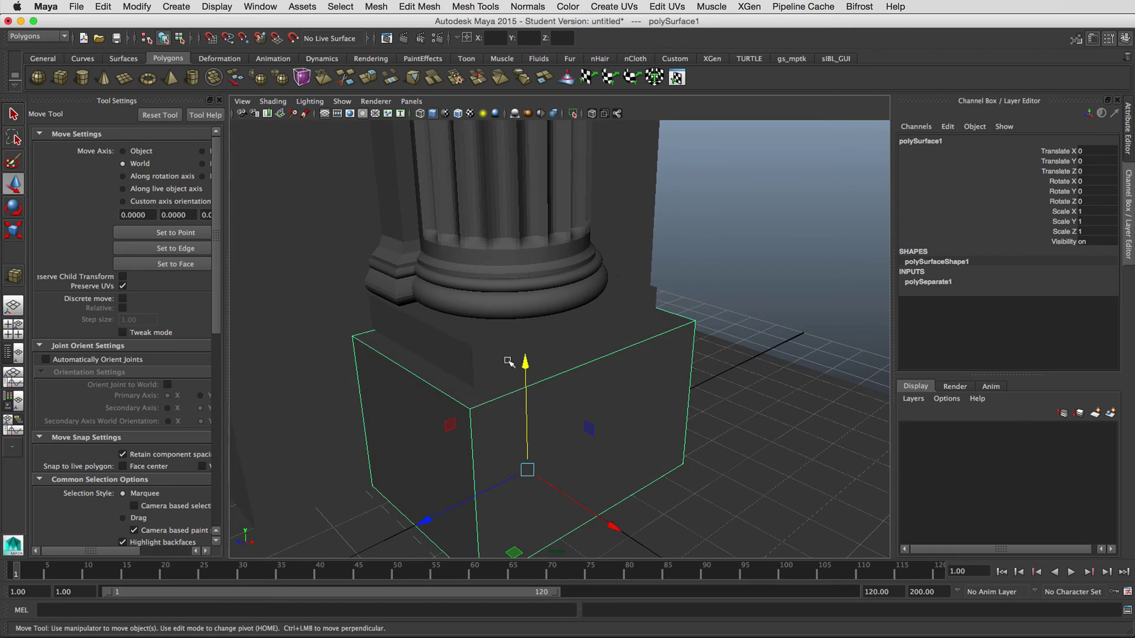
pyautogui.click(470, 353)
pyautogui.keyDown('alt'); pyautogui.moveTo(470, 357); pyautogui.dragTo(536, 374, button='right'); pyautogui.keyUp('alt')
pyautogui.moveTo(537, 374)
pyautogui.keyDown('alt'); pyautogui.mouseDown()
pyautogui.moveTo(577, 367)
pyautogui.moveTo(464, 370)
pyautogui.moveTo(542, 375)
pyautogui.mouseUp(); pyautogui.keyUp('alt')
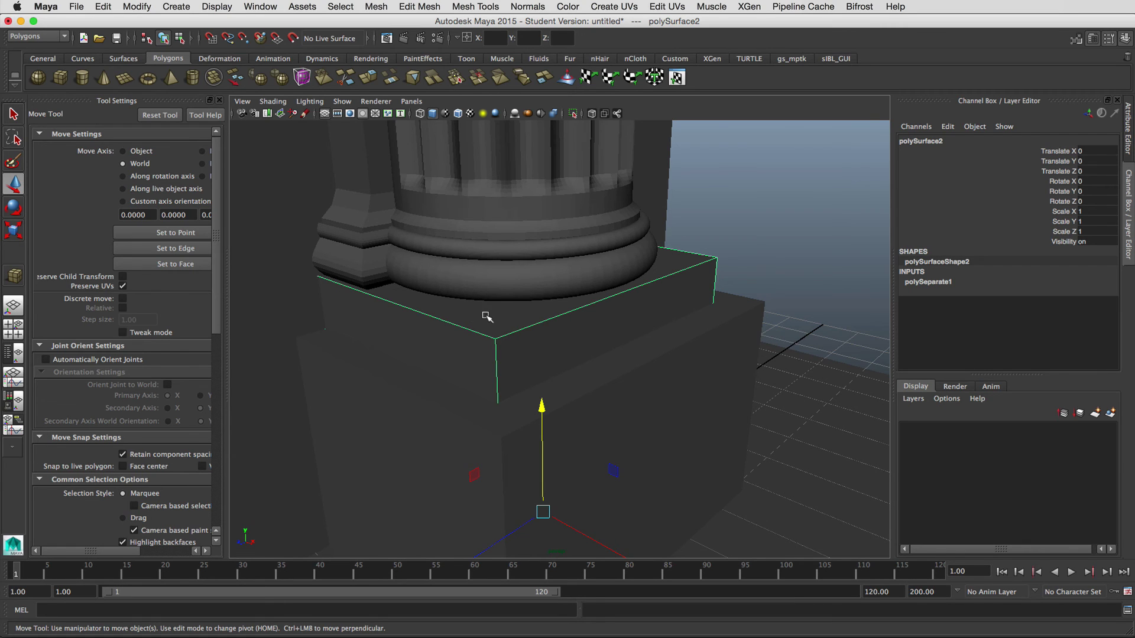
pyautogui.keyDown('alt'); pyautogui.moveTo(614, 340); pyautogui.dragTo(677, 280); pyautogui.keyUp('alt')
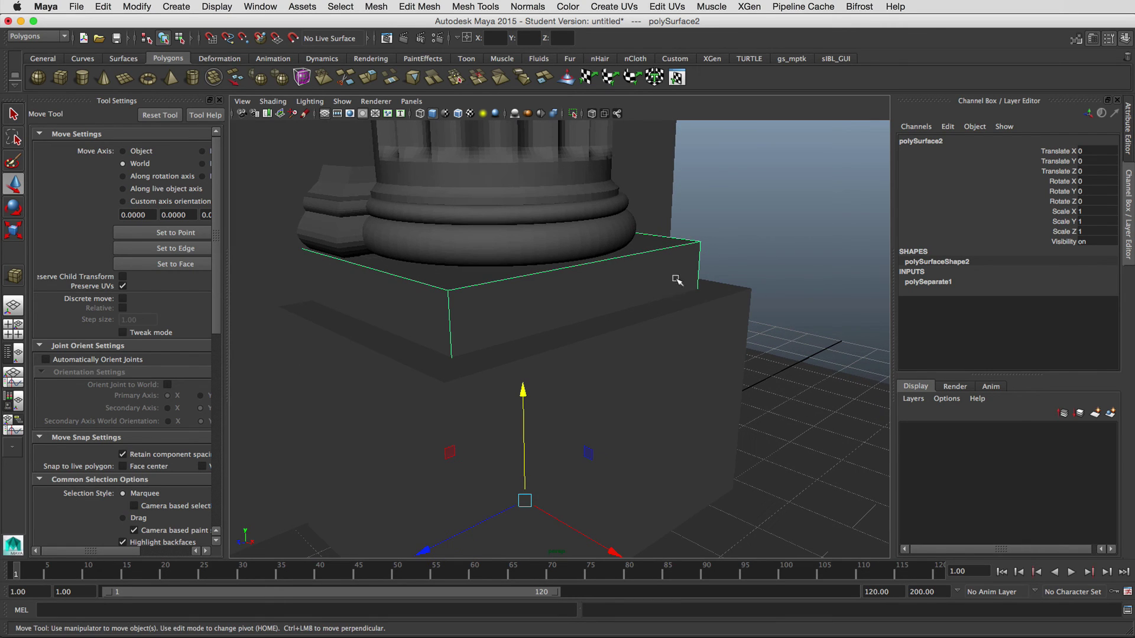
pyautogui.keyDown('alt'); pyautogui.moveTo(731, 368); pyautogui.dragTo(648, 314); pyautogui.keyUp('alt')
# - Duplicate the large lower plinth block and isolate the copy in the viewport
pyautogui.click(650, 306)
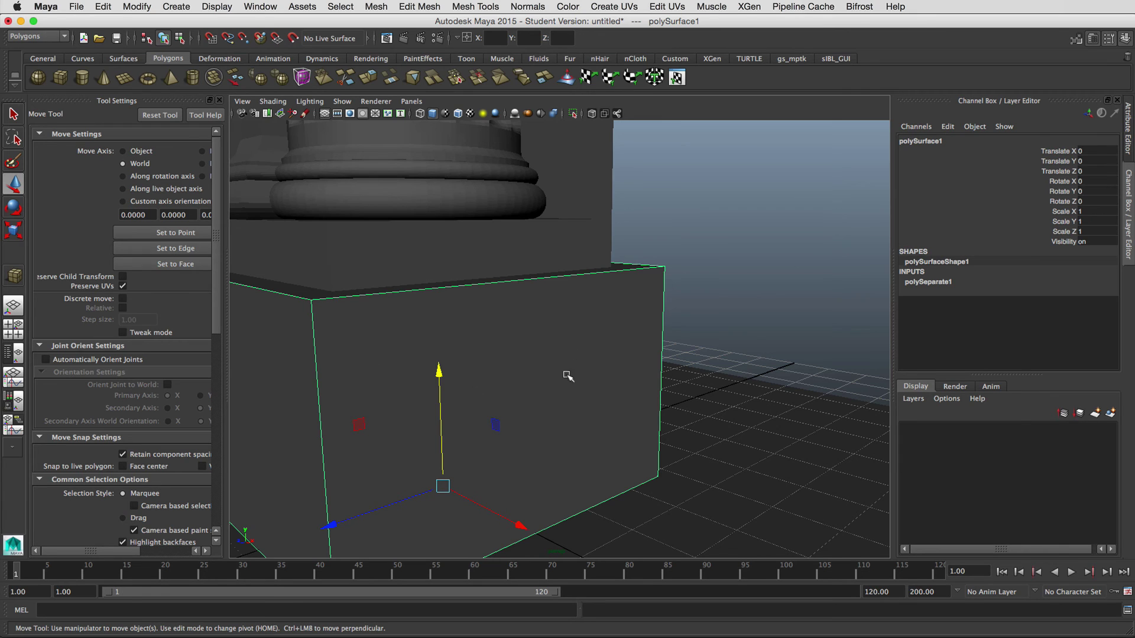
pyautogui.keyDown('alt'); pyautogui.moveTo(660, 363); pyautogui.dragTo(549, 292); pyautogui.keyUp('alt')
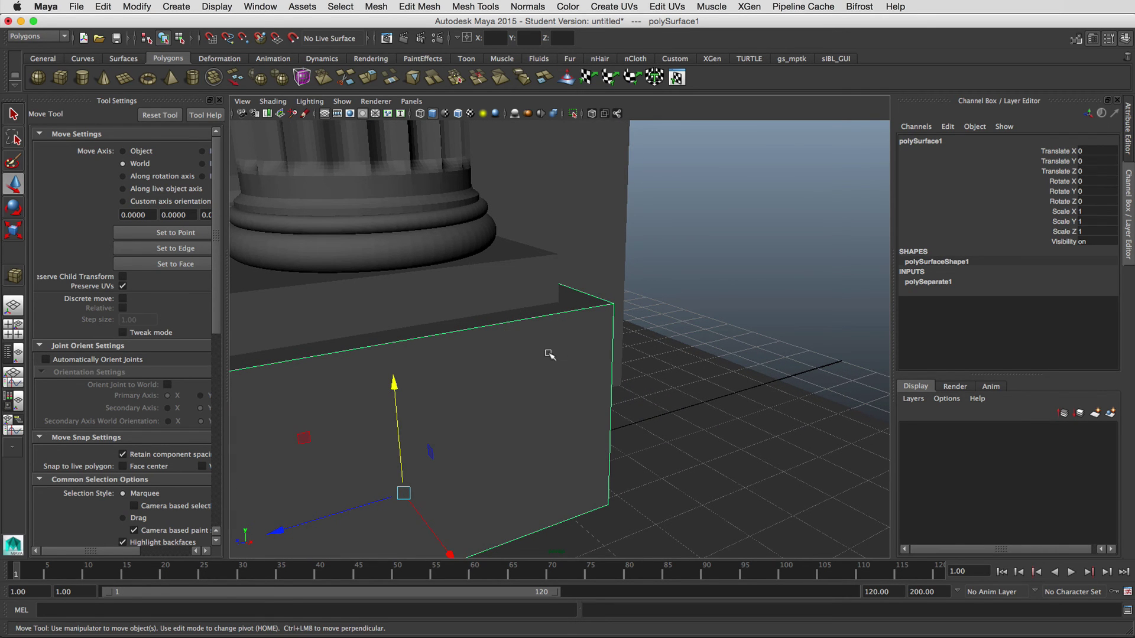
pyautogui.scroll(-5, 545, 390)
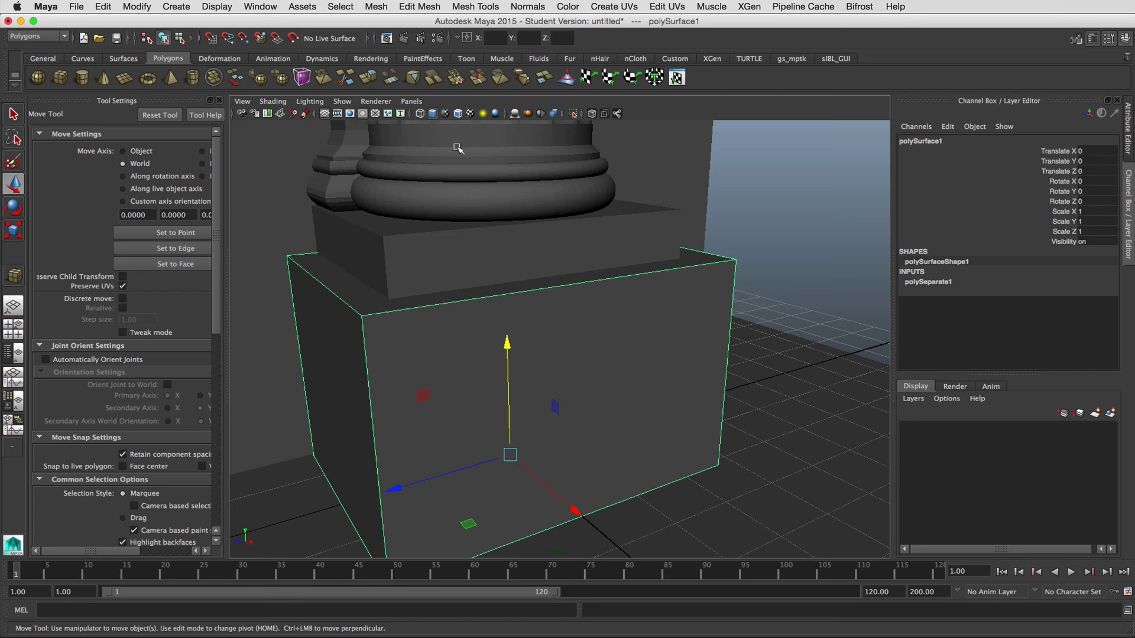
pyautogui.hotkey('ctrl', 'd')
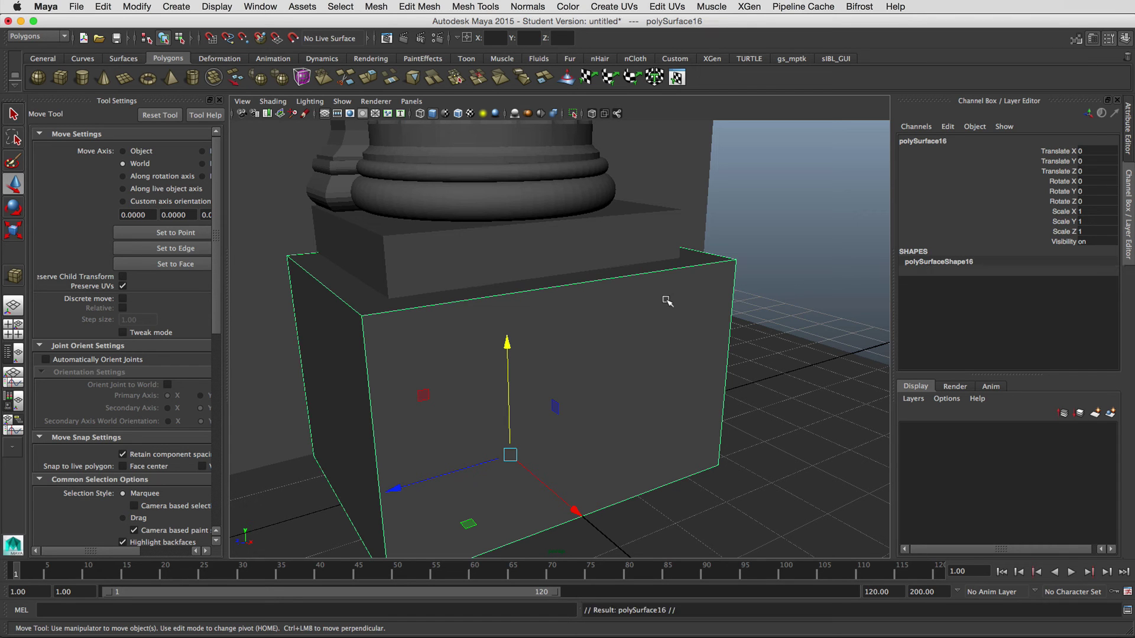
pyautogui.click(572, 114)
pyautogui.keyDown('alt'); pyautogui.moveTo(619, 305); pyautogui.dragTo(580, 307); pyautogui.keyUp('alt')
pyautogui.moveTo(580, 305); pyautogui.dragTo(608, 291, button='right')
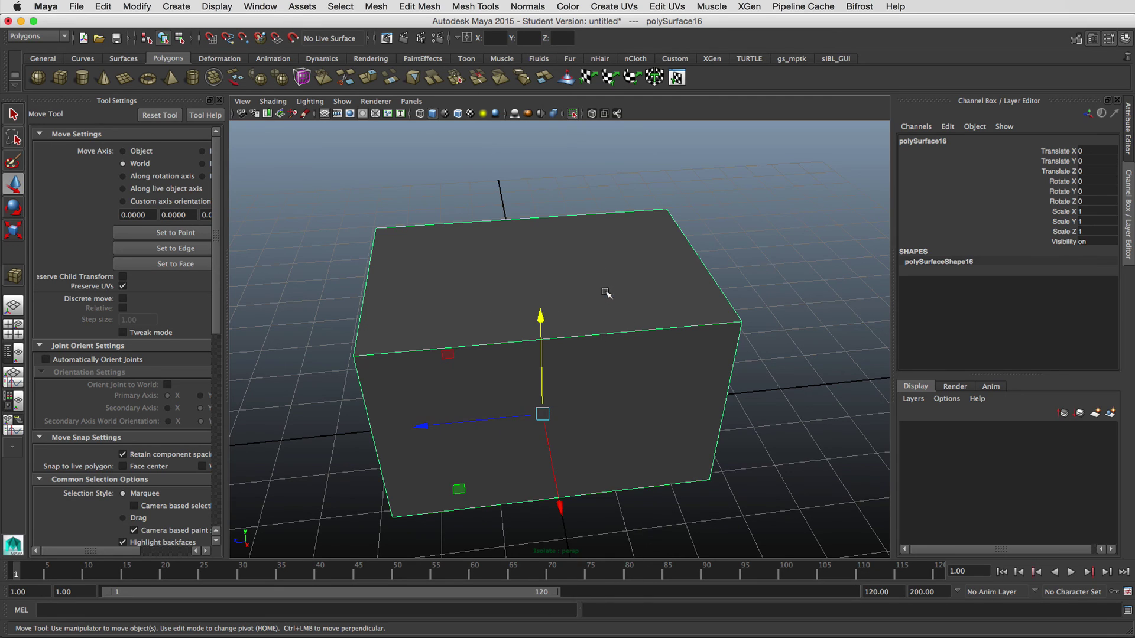
# - Smooth the isolated block four times at one division level, with geometry borders, selection borders and hard edges preserved
pyautogui.doubleClick(275, 81)
pyautogui.moveTo(1084, 137); pyautogui.dragTo(748, 136)
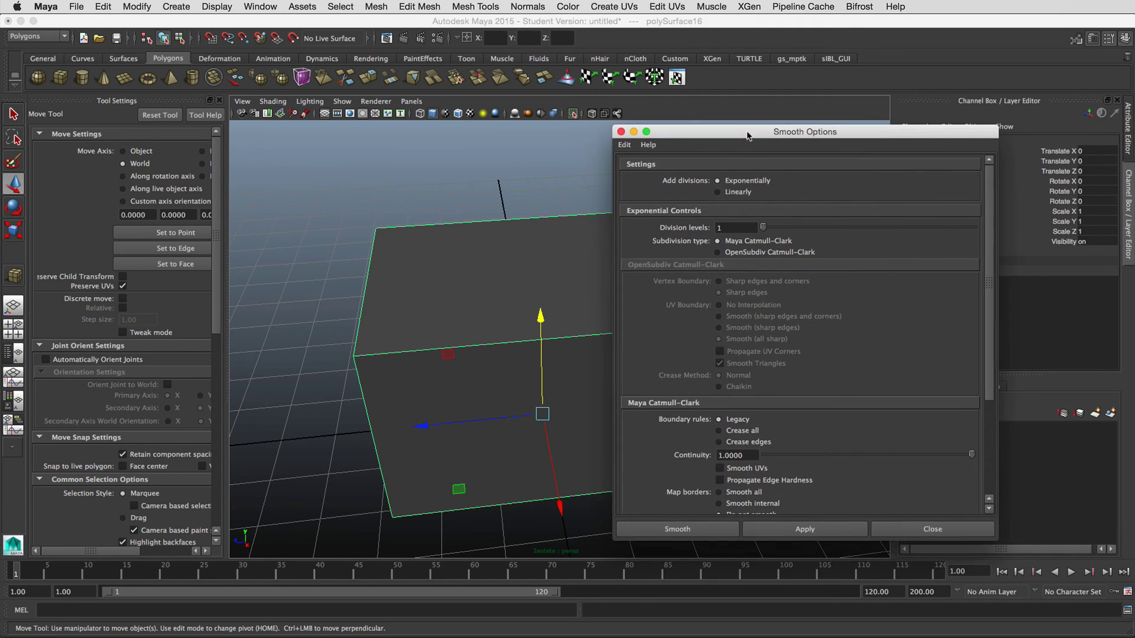
pyautogui.scroll(-5, 782, 438)
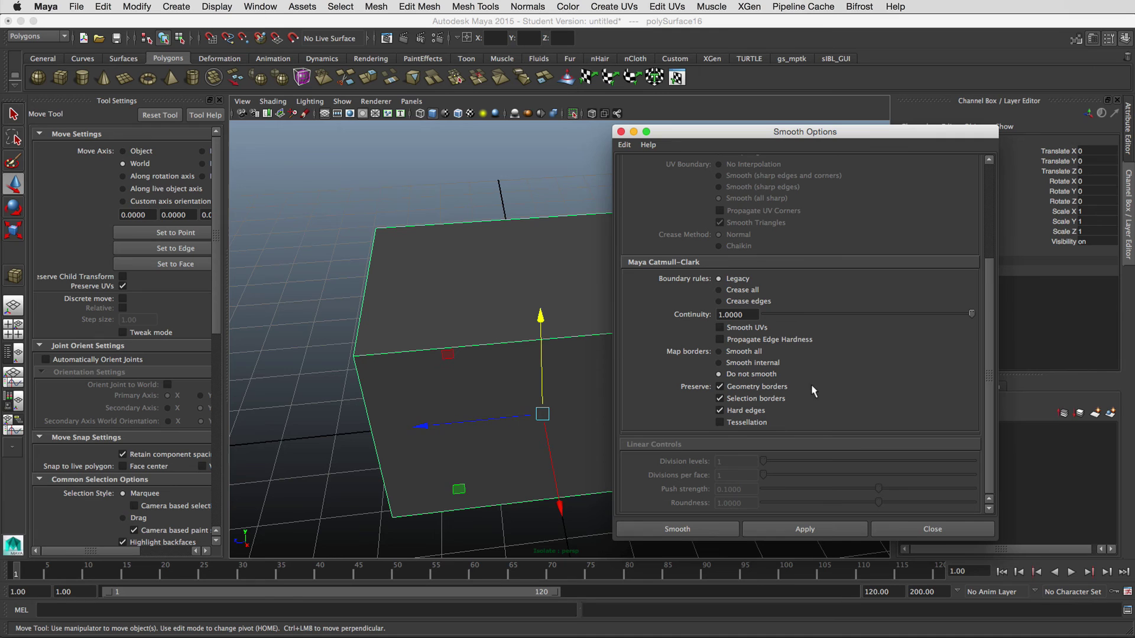
pyautogui.moveTo(699, 139); pyautogui.dragTo(1134, 178)
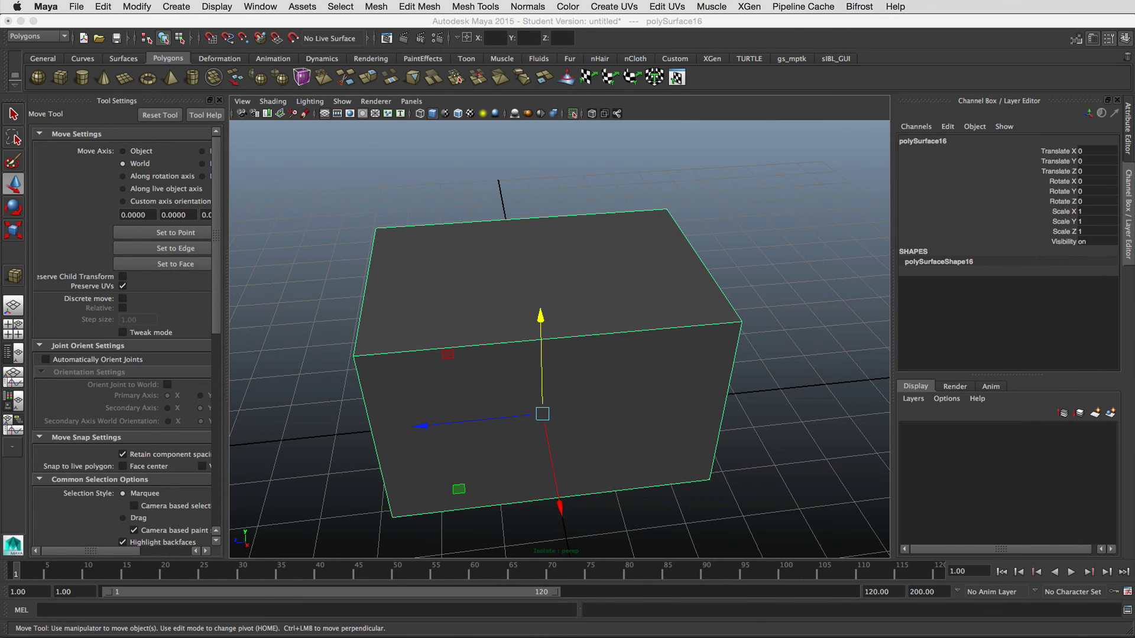
pyautogui.click(280, 78)
pyautogui.click(281, 81)
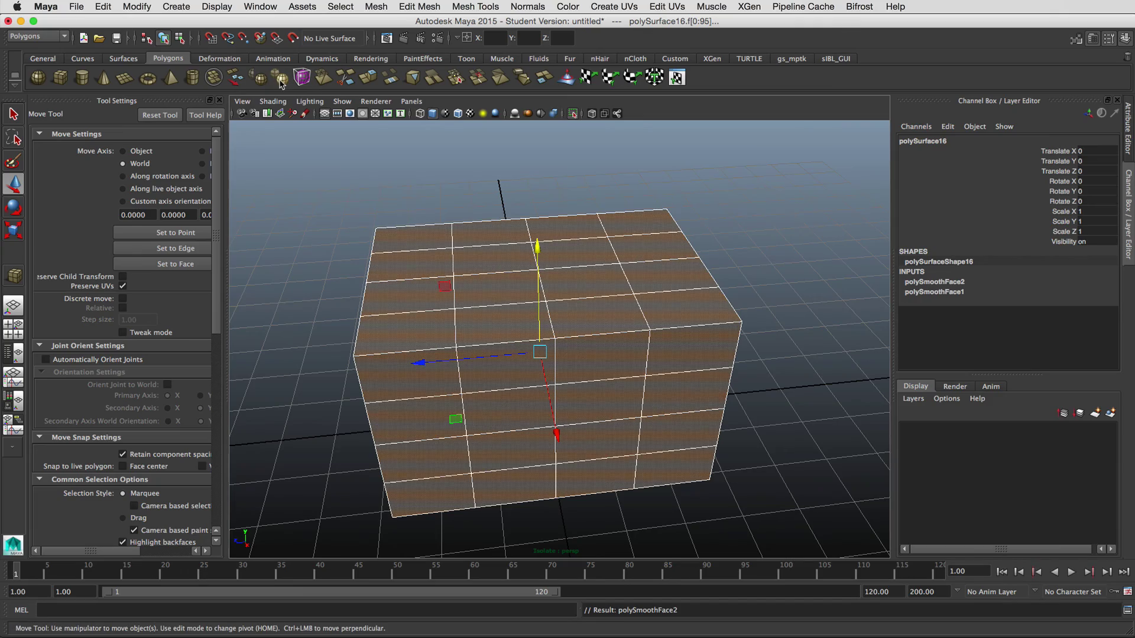
pyautogui.click(279, 81)
pyautogui.click(279, 79)
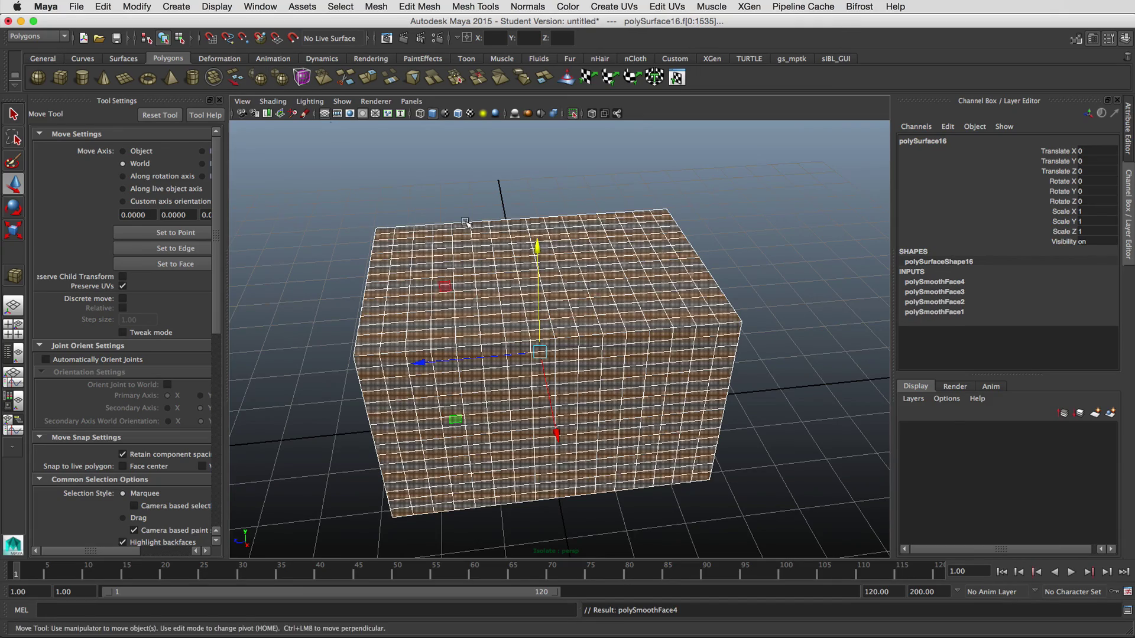
# - Subdivide the block into a much denser grid with three more Smooth passes
pyautogui.keyDown('alt'); pyautogui.moveTo(466, 223); pyautogui.dragTo(463, 195); pyautogui.keyUp('alt')
pyautogui.keyDown('alt'); pyautogui.moveTo(464, 195); pyautogui.dragTo(308, 236, button='middle'); pyautogui.keyUp('alt')
pyautogui.keyDown('alt'); pyautogui.moveTo(307, 236); pyautogui.dragTo(426, 266, button='right'); pyautogui.keyUp('alt')
pyautogui.keyDown('alt'); pyautogui.moveTo(425, 266); pyautogui.dragTo(509, 349, button='middle'); pyautogui.keyUp('alt')
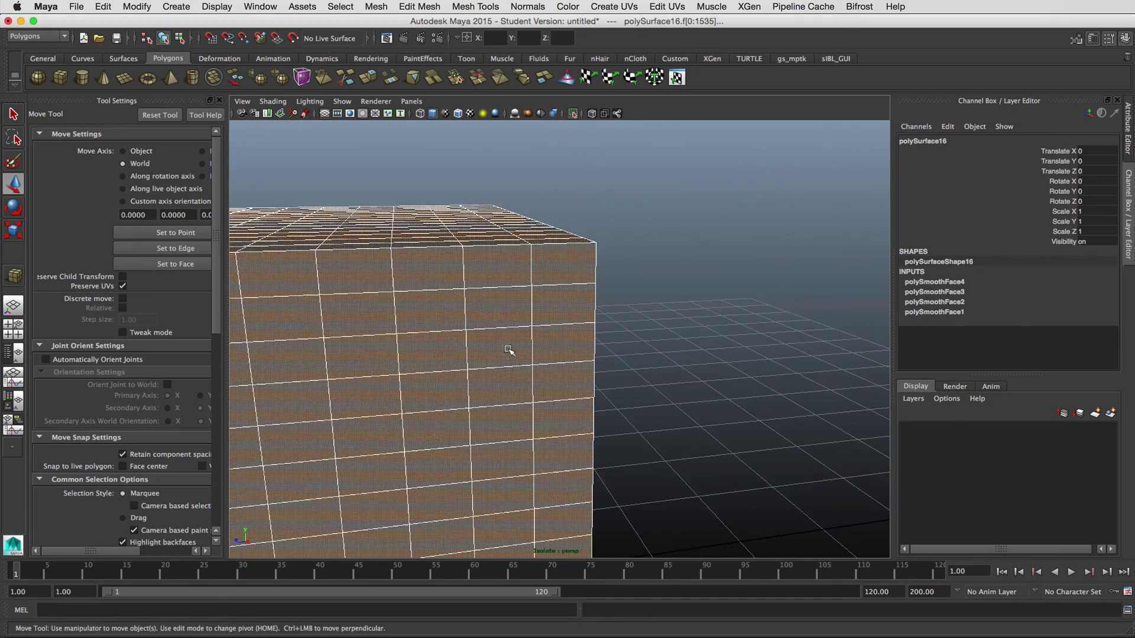
pyautogui.keyDown('alt'); pyautogui.moveTo(509, 350); pyautogui.dragTo(518, 343); pyautogui.keyUp('alt')
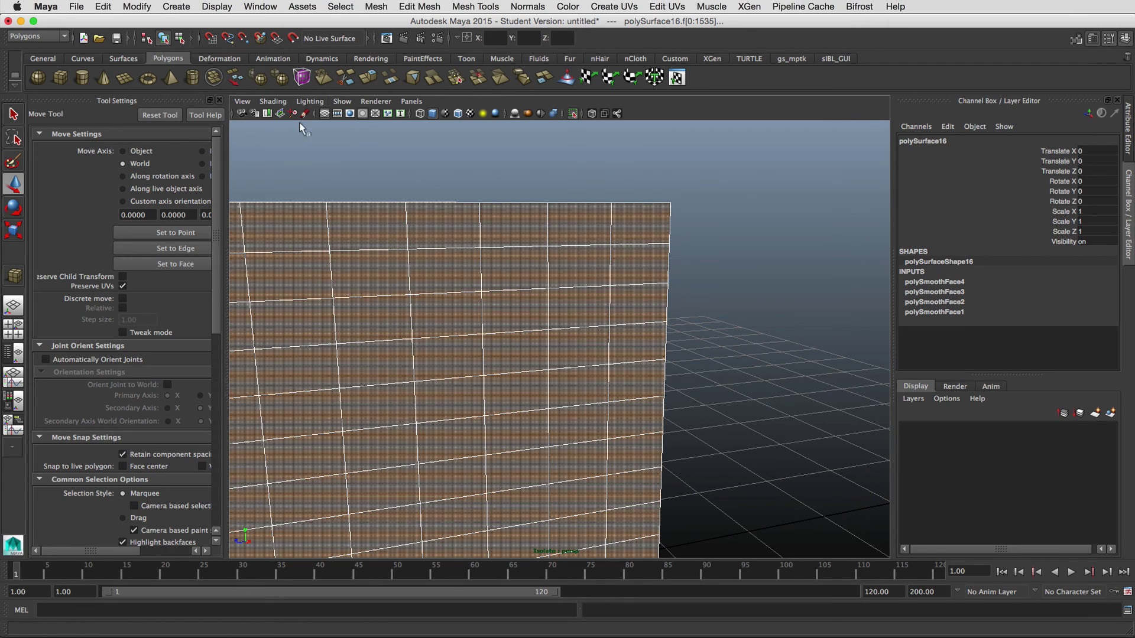
pyautogui.click(280, 82)
pyautogui.click(283, 83)
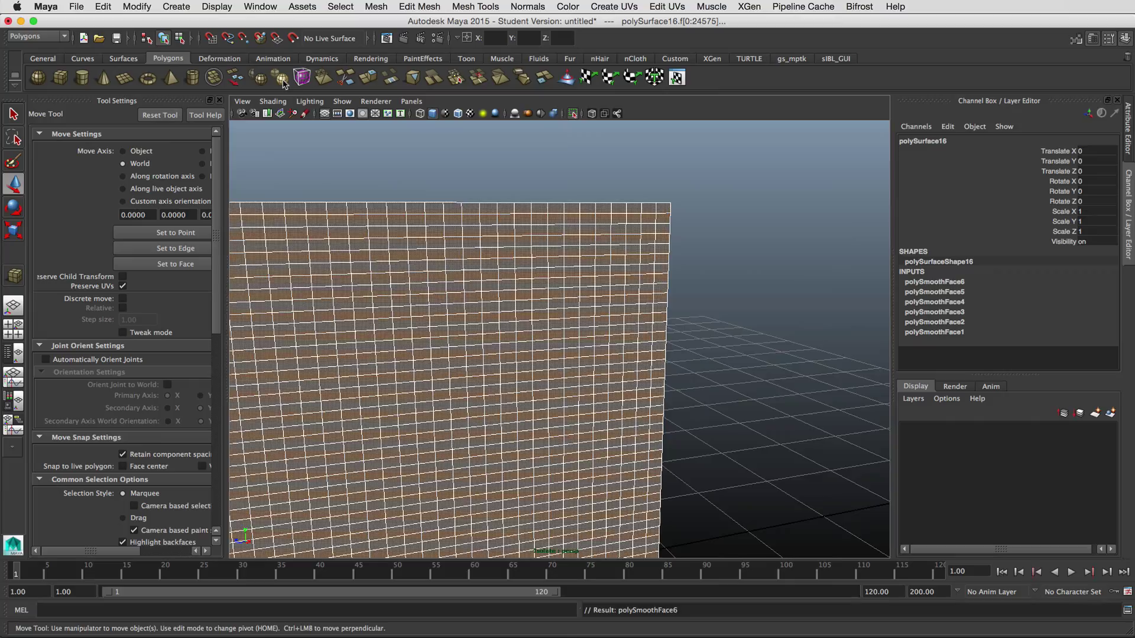
pyautogui.keyDown('alt'); pyautogui.moveTo(488, 291); pyautogui.dragTo(534, 225); pyautogui.keyUp('alt')
pyautogui.keyDown('alt'); pyautogui.moveTo(613, 383); pyautogui.dragTo(613, 332, button='middle'); pyautogui.keyUp('alt')
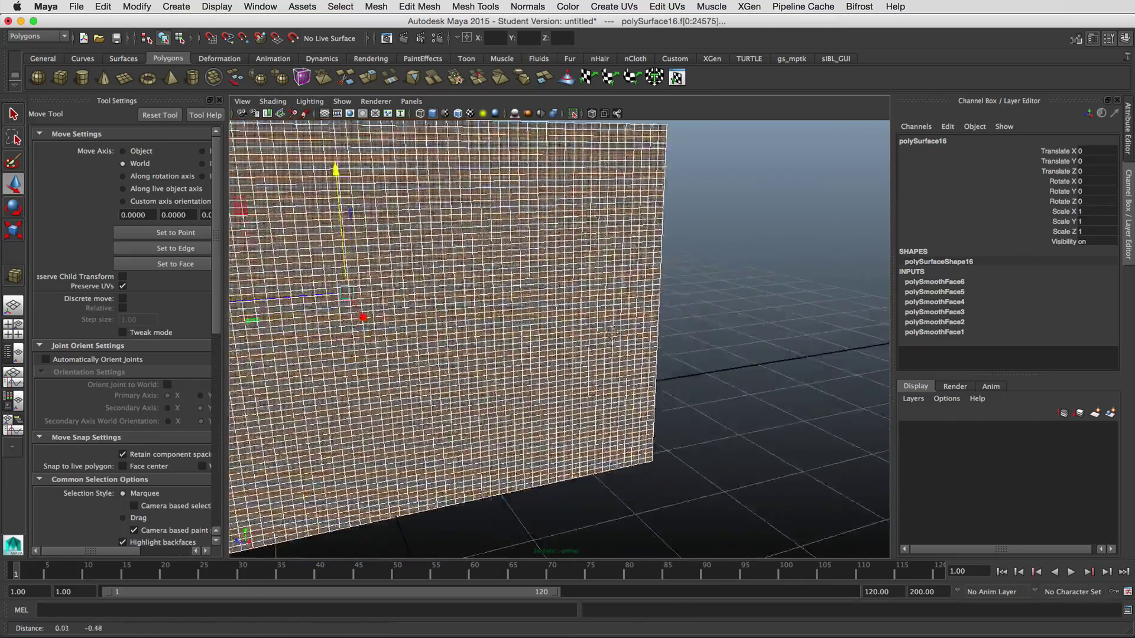
pyautogui.keyDown('alt'); pyautogui.moveTo(613, 332); pyautogui.dragTo(615, 381); pyautogui.keyUp('alt')
pyautogui.keyDown('alt'); pyautogui.moveTo(615, 381); pyautogui.dragTo(589, 340, button='middle'); pyautogui.keyUp('alt')
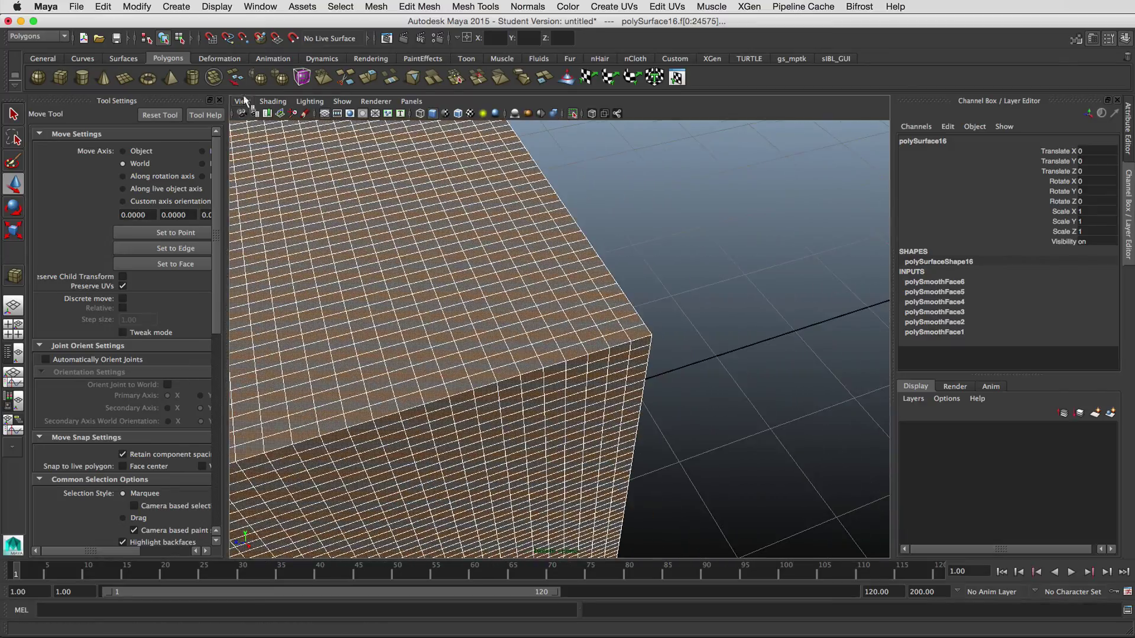
pyautogui.click(280, 78)
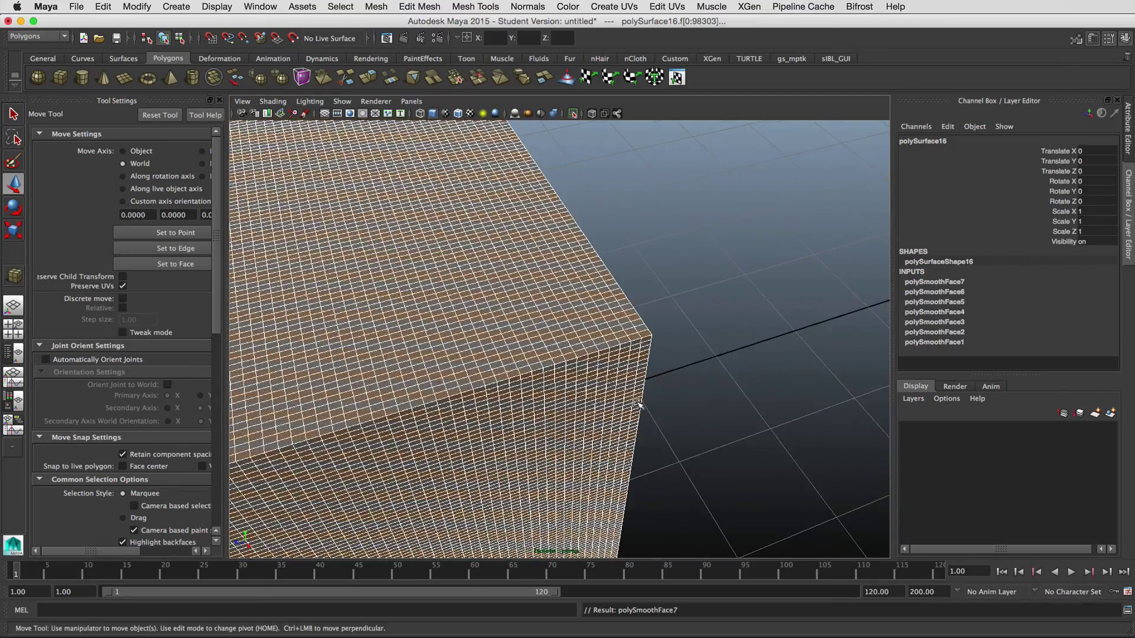
# - Switch the viewport from perspective to the front orthographic view
pyautogui.keyDown('alt'); pyautogui.moveTo(637, 403); pyautogui.dragTo(504, 383, button='right'); pyautogui.keyUp('alt')
pyautogui.keyDown('alt'); pyautogui.moveTo(504, 382); pyautogui.dragTo(473, 378); pyautogui.keyUp('alt')
pyautogui.keyDown('alt'); pyautogui.moveTo(472, 378); pyautogui.dragTo(455, 342, button='right'); pyautogui.keyUp('alt')
pyautogui.keyDown('alt'); pyautogui.moveTo(467, 319); pyautogui.dragTo(508, 365); pyautogui.keyUp('alt')
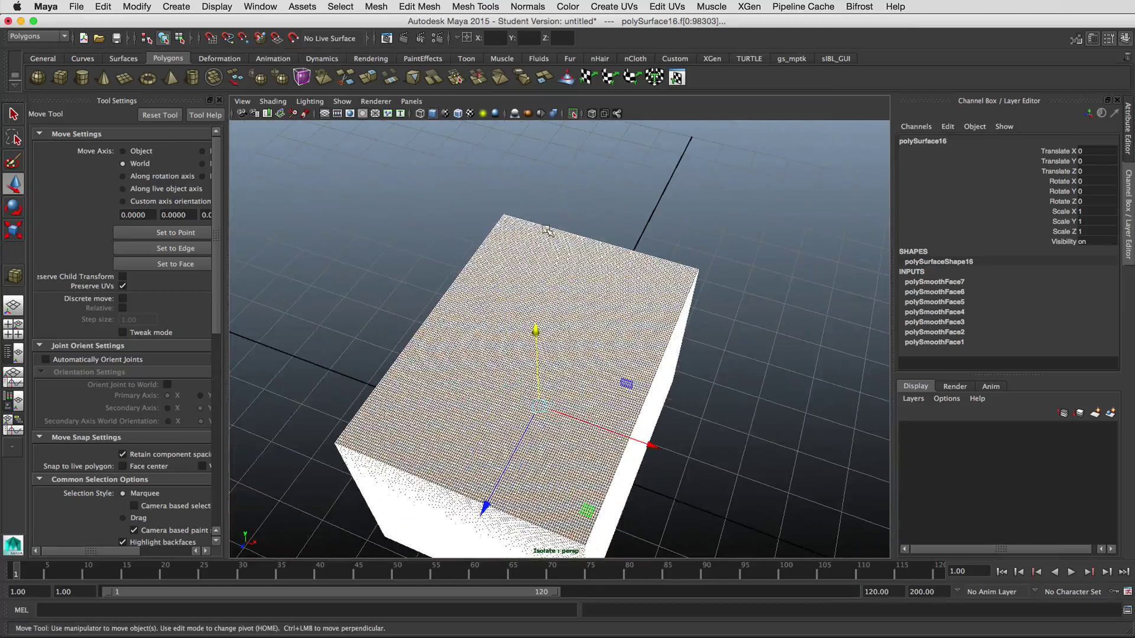
pyautogui.keyDown('alt'); pyautogui.moveTo(547, 230); pyautogui.dragTo(549, 278); pyautogui.keyUp('alt')
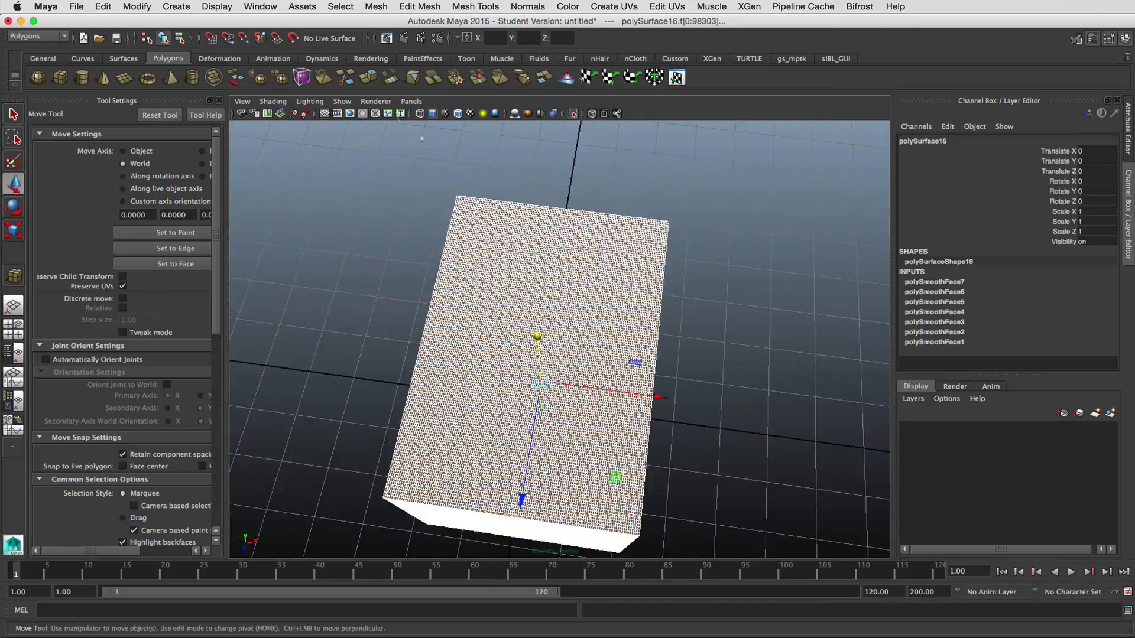
pyautogui.click(415, 104)
pyautogui.moveTo(422, 125)
pyautogui.moveTo(479, 137)
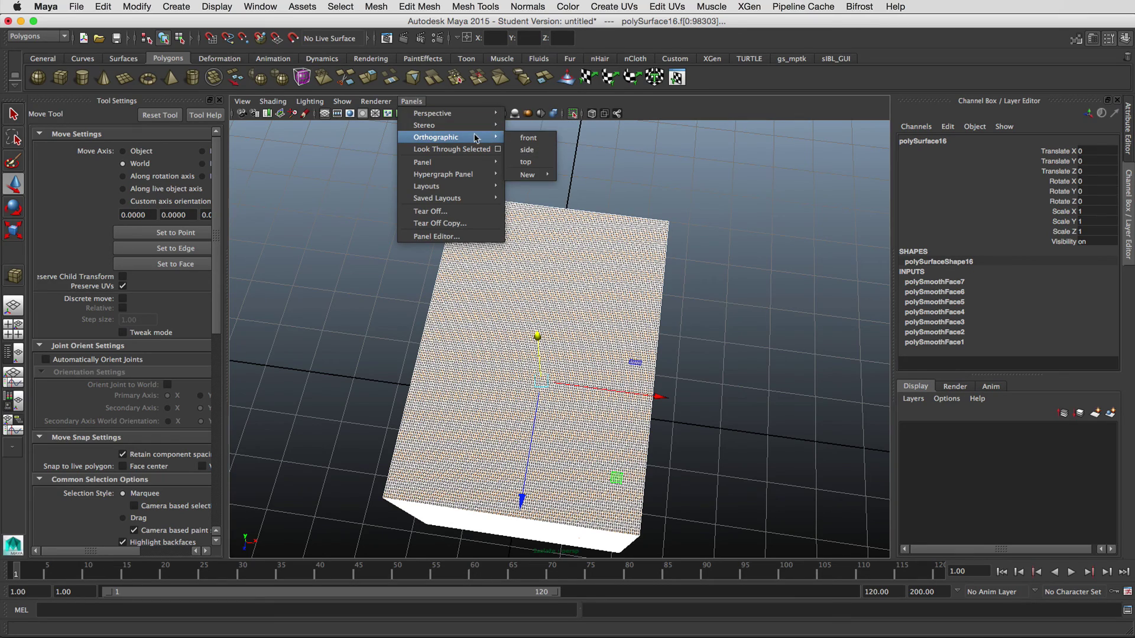
pyautogui.click(523, 140)
# - Delete the block's inner faces as seen from the front, keeping only a thin strip along its outer edges
pyautogui.keyDown('alt'); pyautogui.moveTo(477, 219); pyautogui.dragTo(782, 342, button='right'); pyautogui.keyUp('alt')
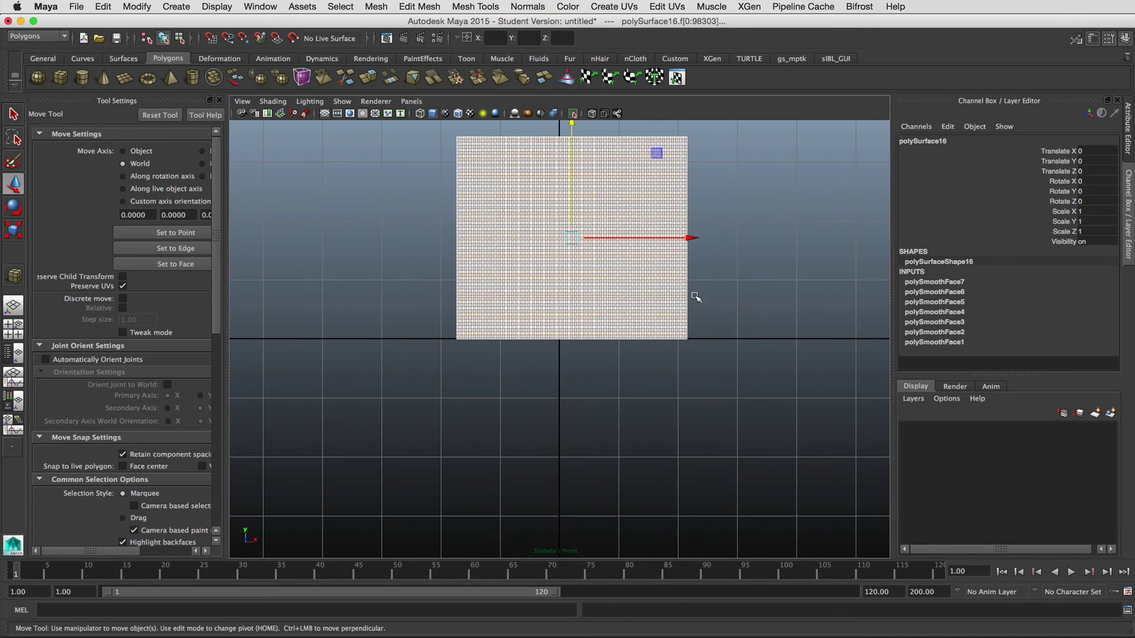
pyautogui.keyDown('alt'); pyautogui.moveTo(696, 296); pyautogui.dragTo(796, 416, button='middle'); pyautogui.keyUp('alt')
pyautogui.keyDown('alt'); pyautogui.moveTo(684, 392); pyautogui.dragTo(768, 402, button='right'); pyautogui.keyUp('alt')
pyautogui.keyDown('alt'); pyautogui.moveTo(624, 370); pyautogui.dragTo(439, 378, button='middle'); pyautogui.keyUp('alt')
pyautogui.keyDown('alt'); pyautogui.moveTo(438, 378); pyautogui.dragTo(564, 362, button='right'); pyautogui.keyUp('alt')
pyautogui.keyDown('alt'); pyautogui.moveTo(564, 361); pyautogui.dragTo(613, 313, button='middle'); pyautogui.keyUp('alt')
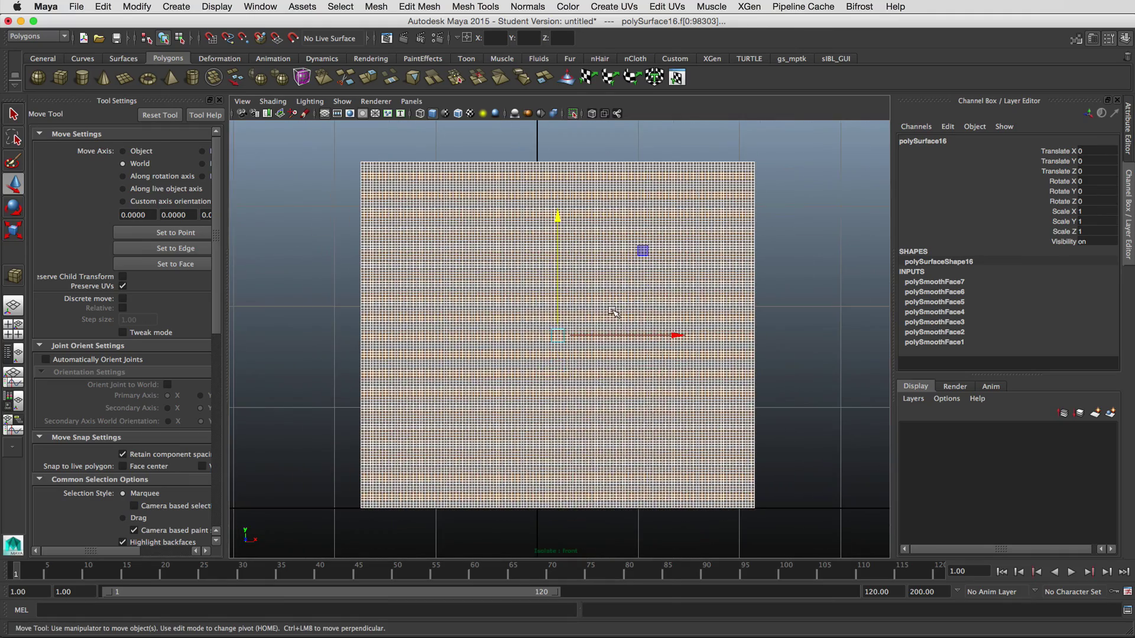
pyautogui.moveTo(613, 314); pyautogui.dragTo(608, 339, button='right')
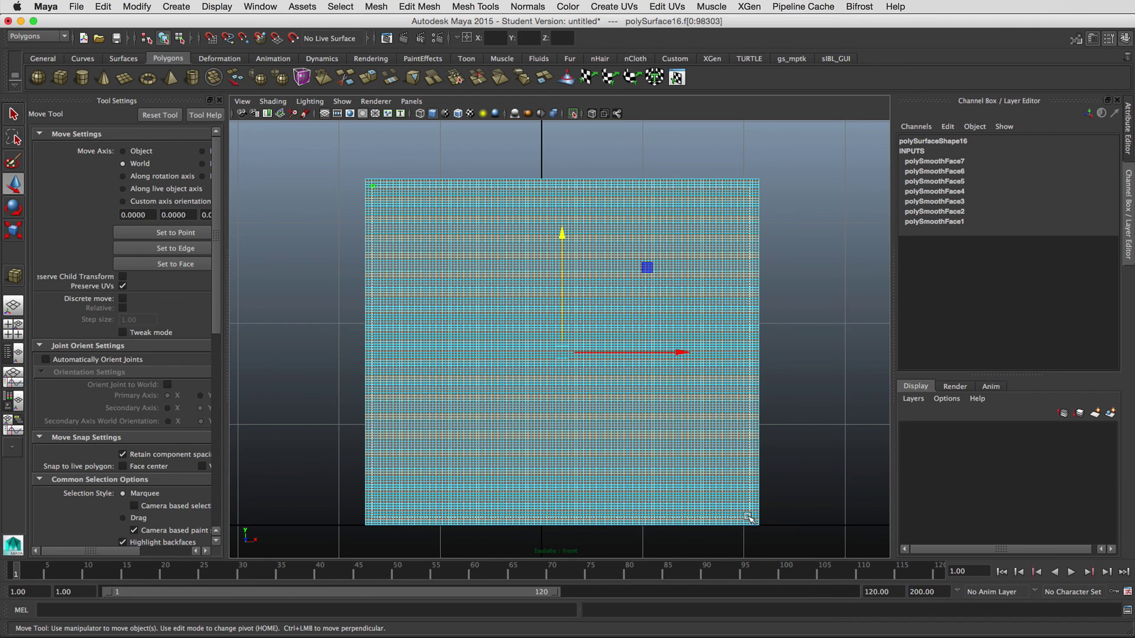
pyautogui.moveTo(749, 516); pyautogui.dragTo(749, 515)
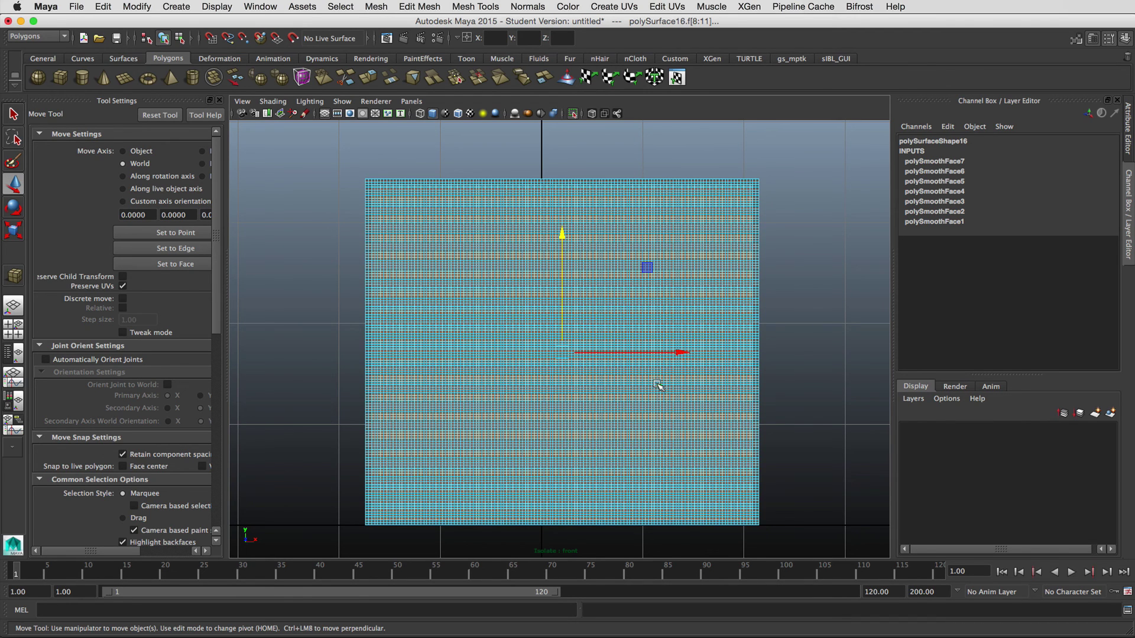
pyautogui.press('Delete')
# - Switch to the side orthographic view and delete the inner faces, keeping only a thin strip along the block's outer edges
pyautogui.click(411, 101)
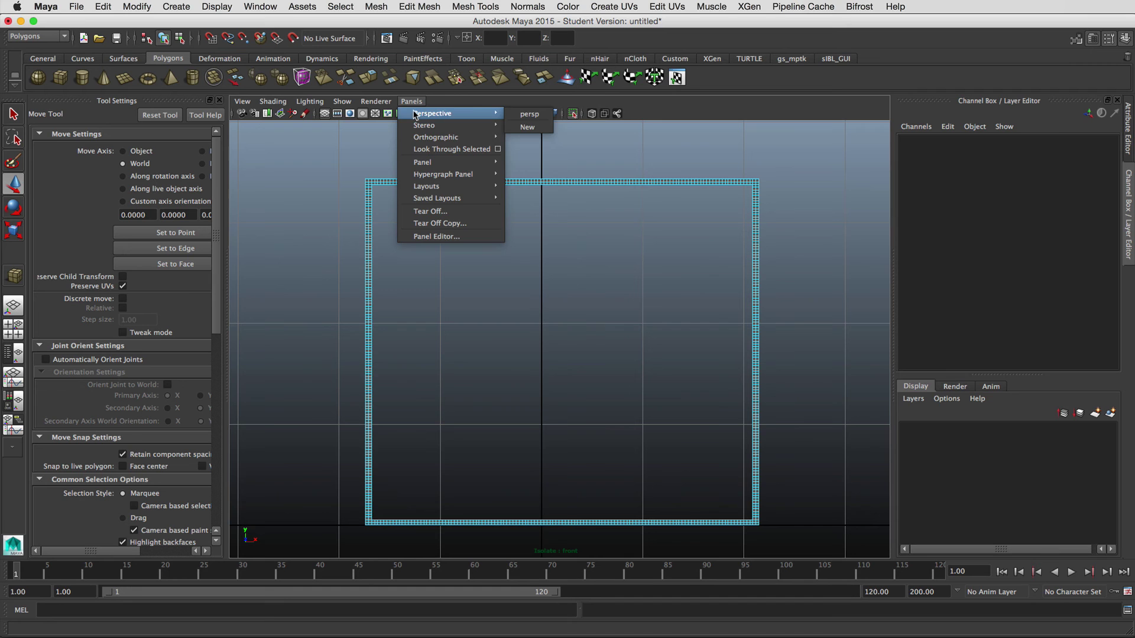
pyautogui.moveTo(430, 126)
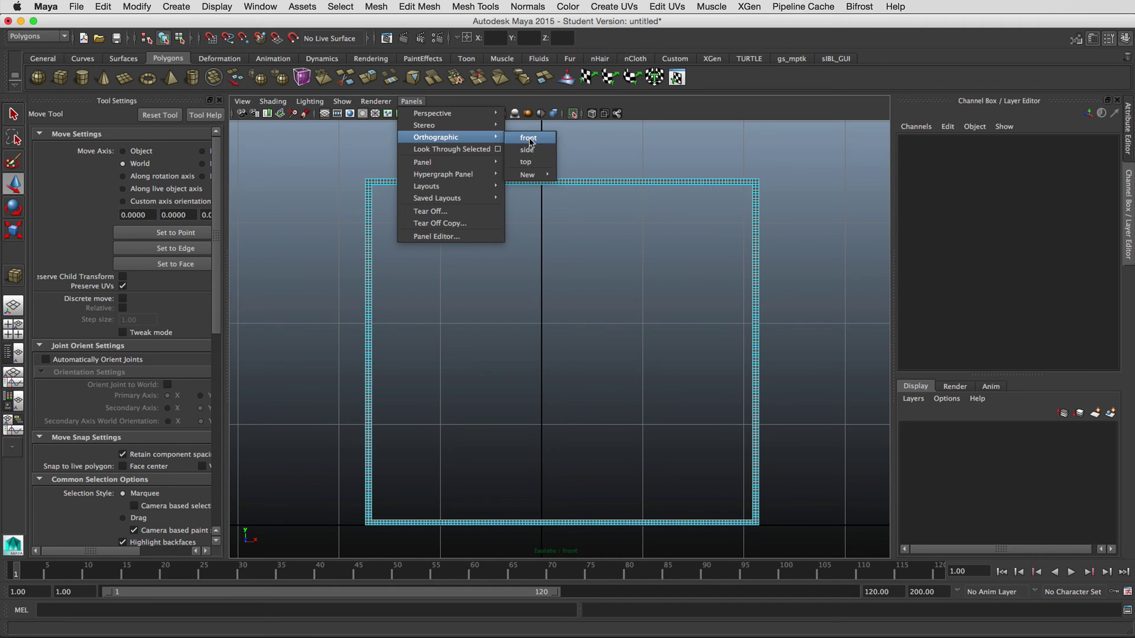
pyautogui.click(526, 149)
pyautogui.keyDown('alt'); pyautogui.moveTo(495, 321); pyautogui.dragTo(615, 298, button='right'); pyautogui.keyUp('alt')
pyautogui.keyDown('alt'); pyautogui.moveTo(517, 261); pyautogui.dragTo(537, 357, button='middle'); pyautogui.keyUp('alt')
pyautogui.keyDown('alt'); pyautogui.moveTo(537, 357); pyautogui.dragTo(597, 378, button='right'); pyautogui.keyUp('alt')
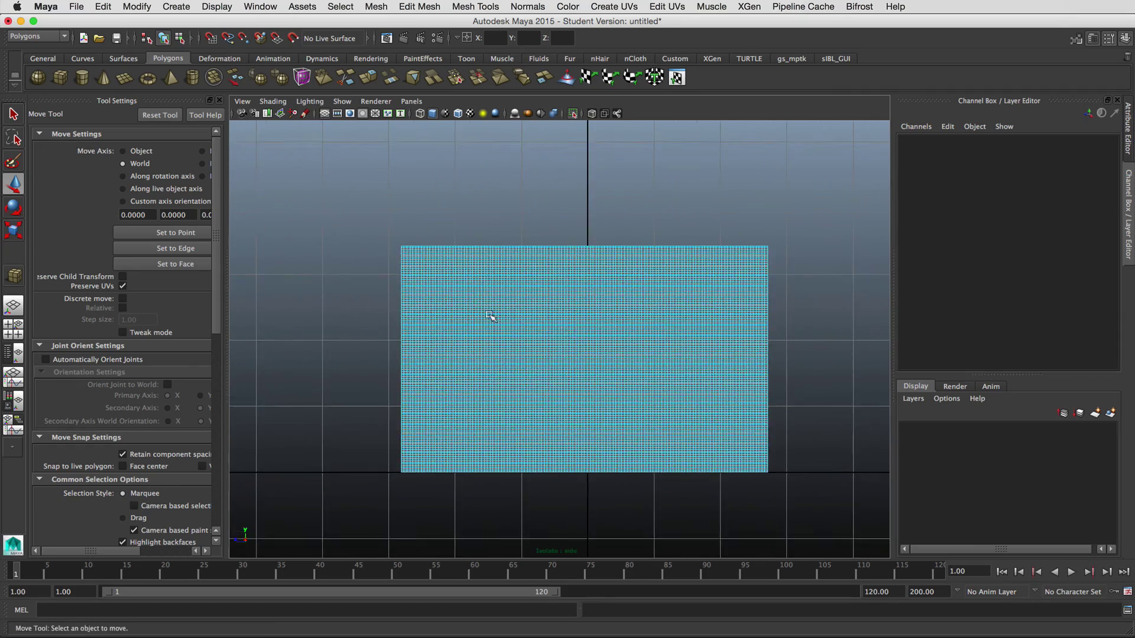
pyautogui.keyDown('alt'); pyautogui.moveTo(491, 314); pyautogui.dragTo(403, 272, button='middle'); pyautogui.keyUp('alt')
pyautogui.moveTo(403, 272)
pyautogui.keyDown('alt'); pyautogui.mouseDown(button='right')
pyautogui.moveTo(614, 378)
pyautogui.moveTo(390, 254)
pyautogui.mouseUp(button='right'); pyautogui.keyUp('alt')
pyautogui.moveTo(306, 192); pyautogui.dragTo(766, 473)
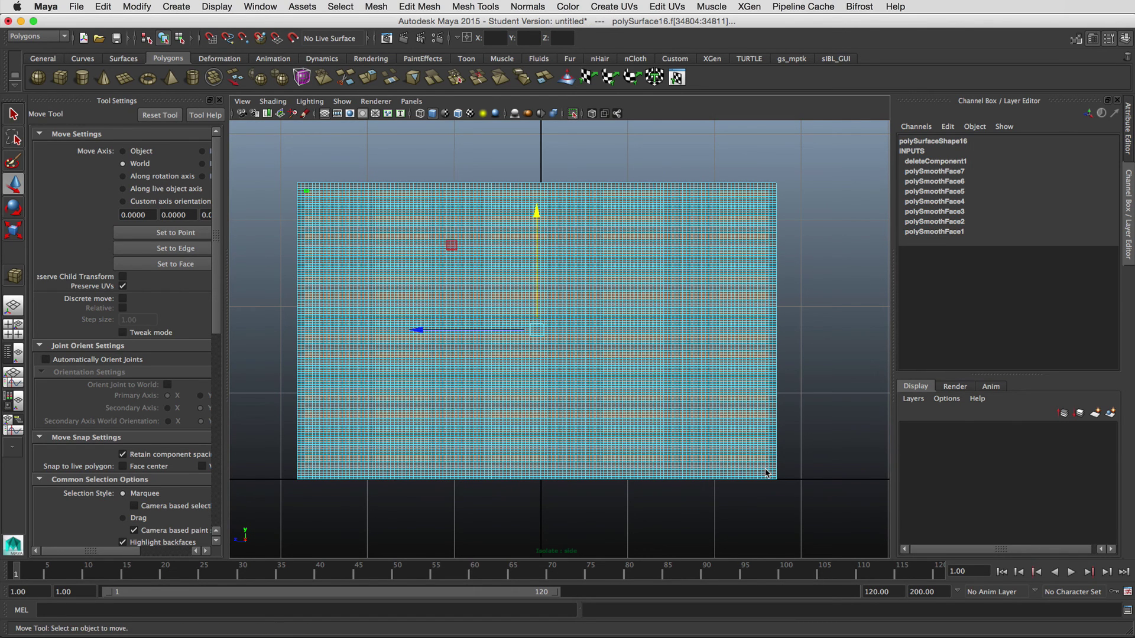
pyautogui.press('Delete')
# - Switch to the top orthographic view and delete the inner faces, keeping only a thin strip along the block's outer edges
pyautogui.click(387, 101)
pyautogui.moveTo(411, 101)
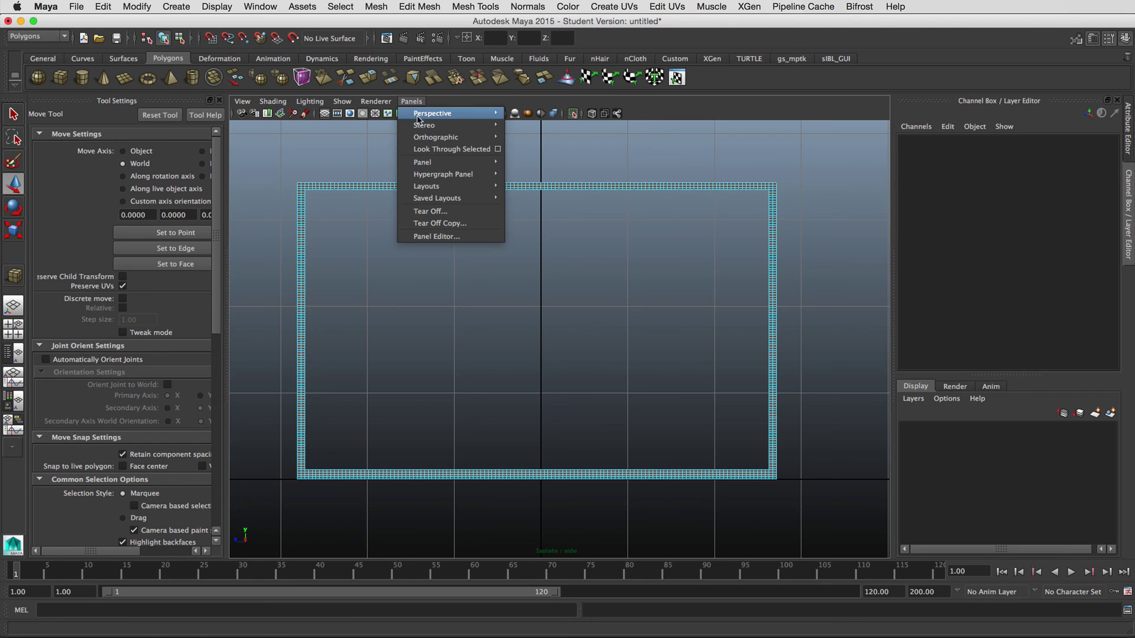
pyautogui.moveTo(435, 136)
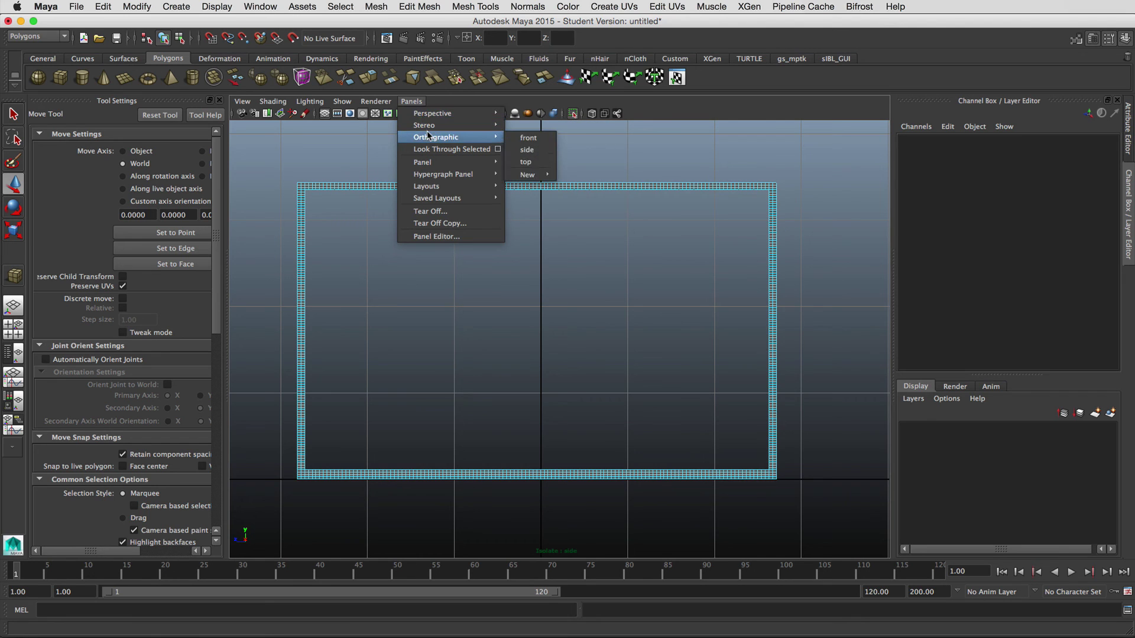
pyautogui.click(526, 161)
pyautogui.scroll(3, 702, 334)
pyautogui.keyDown('alt'); pyautogui.moveTo(581, 291); pyautogui.dragTo(626, 314, button='right'); pyautogui.keyUp('alt')
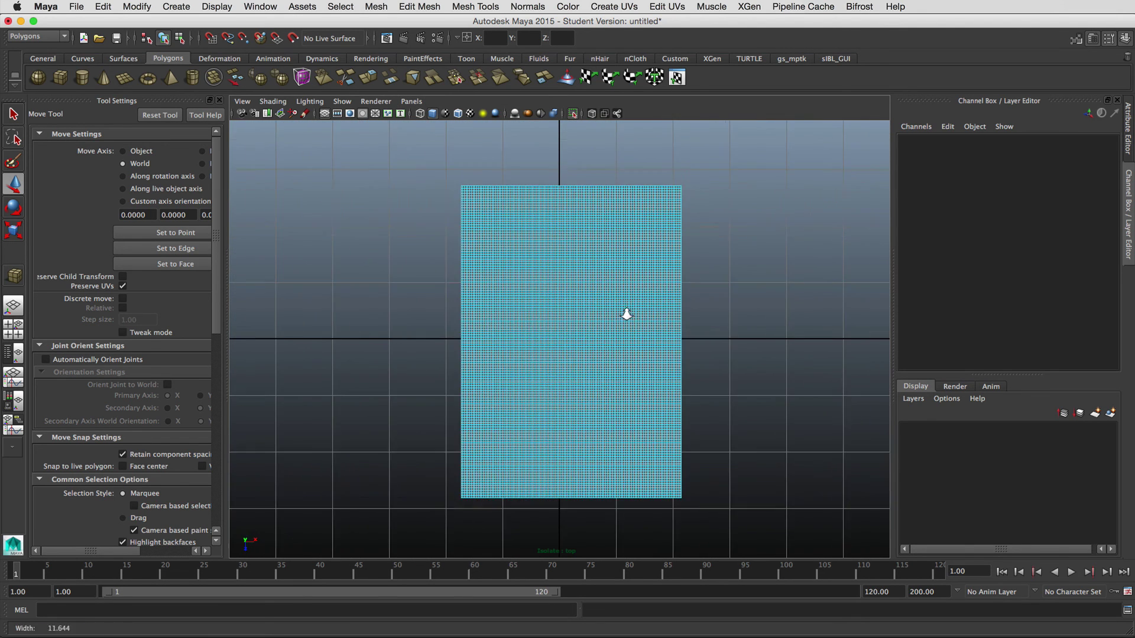
pyautogui.keyDown('alt'); pyautogui.moveTo(510, 250); pyautogui.dragTo(469, 263, button='middle'); pyautogui.keyUp('alt')
pyautogui.moveTo(427, 206); pyautogui.dragTo(636, 509)
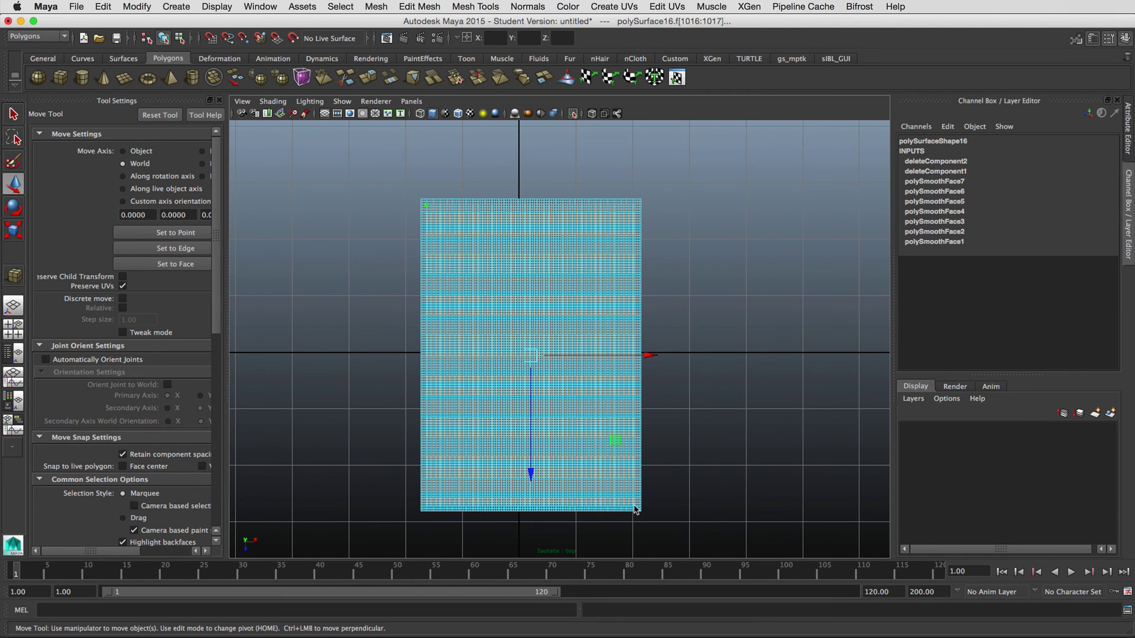
pyautogui.press('Delete')
# - Switch the viewport back to the perspective view
pyautogui.click(412, 103)
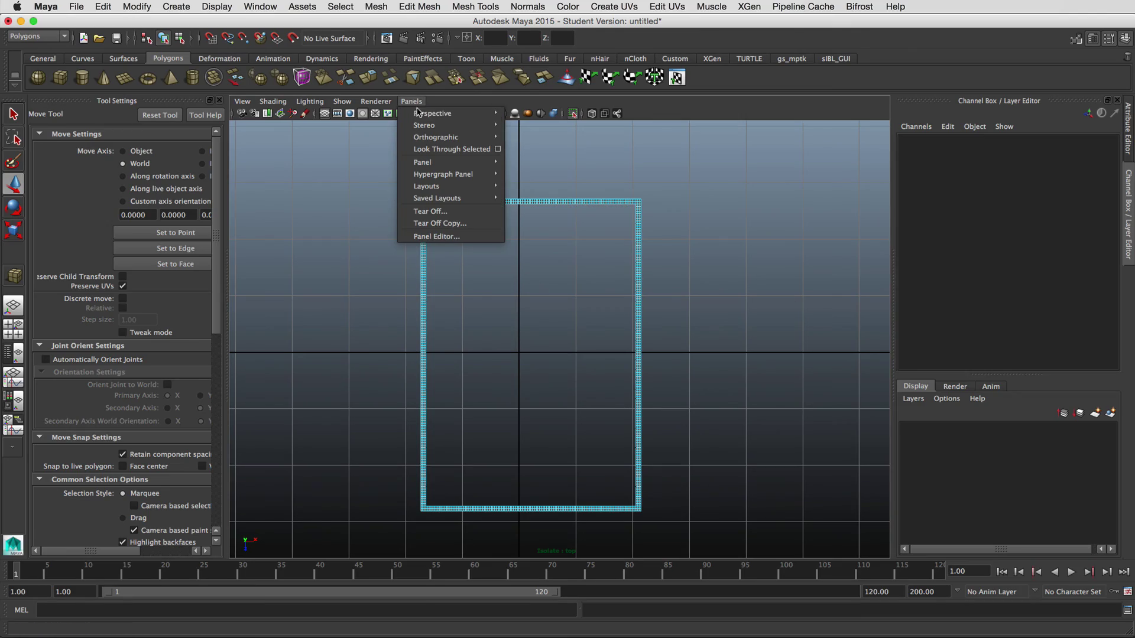
pyautogui.moveTo(417, 112)
pyautogui.click(529, 115)
pyautogui.keyDown('alt'); pyautogui.moveTo(526, 216); pyautogui.dragTo(400, 190); pyautogui.keyUp('alt')
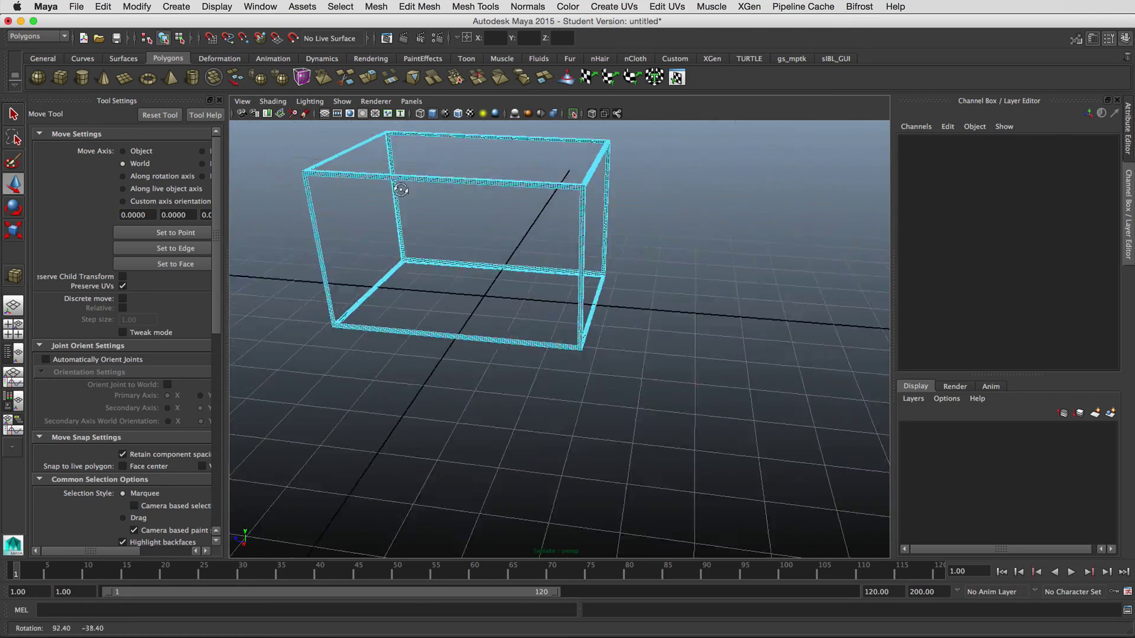
# - Examine the remaining edge strips up close and from several angles, checking the corners and overall frame
pyautogui.keyDown('alt'); pyautogui.moveTo(400, 190); pyautogui.dragTo(594, 233, button='right'); pyautogui.keyUp('alt')
pyautogui.keyDown('alt'); pyautogui.moveTo(593, 233); pyautogui.dragTo(535, 343, button='middle'); pyautogui.keyUp('alt')
pyautogui.keyDown('alt'); pyautogui.moveTo(535, 343); pyautogui.dragTo(579, 296, button='right'); pyautogui.keyUp('alt')
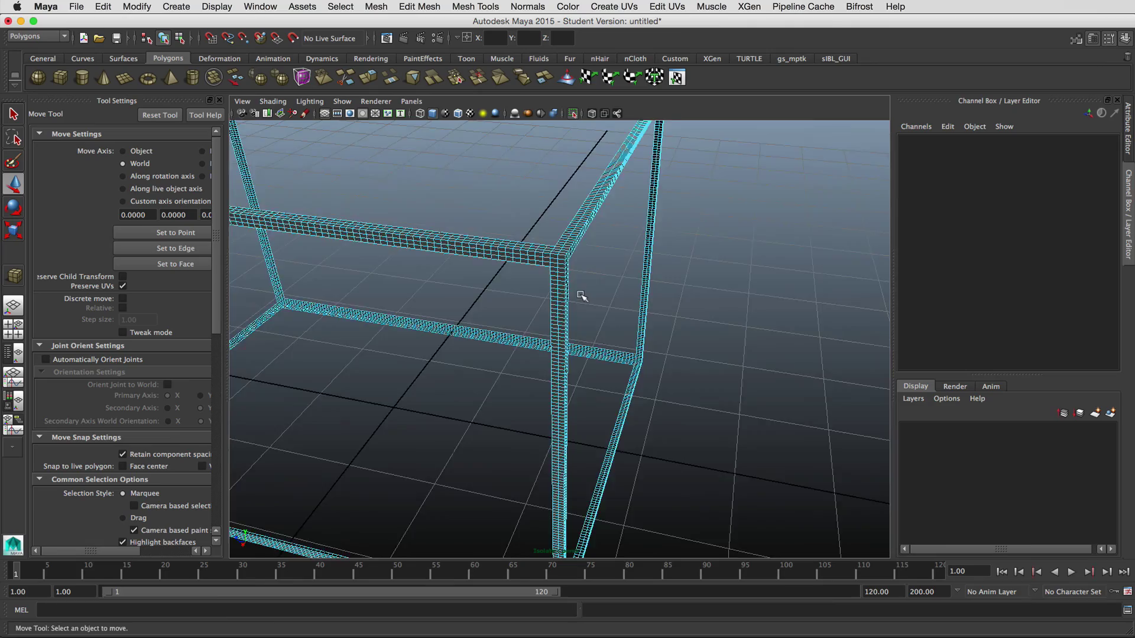
pyautogui.keyDown('alt'); pyautogui.moveTo(580, 296); pyautogui.dragTo(640, 296); pyautogui.keyUp('alt')
pyautogui.keyDown('alt'); pyautogui.moveTo(640, 296); pyautogui.dragTo(519, 303, button='middle'); pyautogui.keyUp('alt')
pyautogui.moveTo(519, 304)
pyautogui.keyDown('alt'); pyautogui.mouseDown()
pyautogui.moveTo(506, 309)
pyautogui.moveTo(519, 311)
pyautogui.moveTo(504, 291)
pyautogui.moveTo(522, 305)
pyautogui.mouseUp(); pyautogui.keyUp('alt')
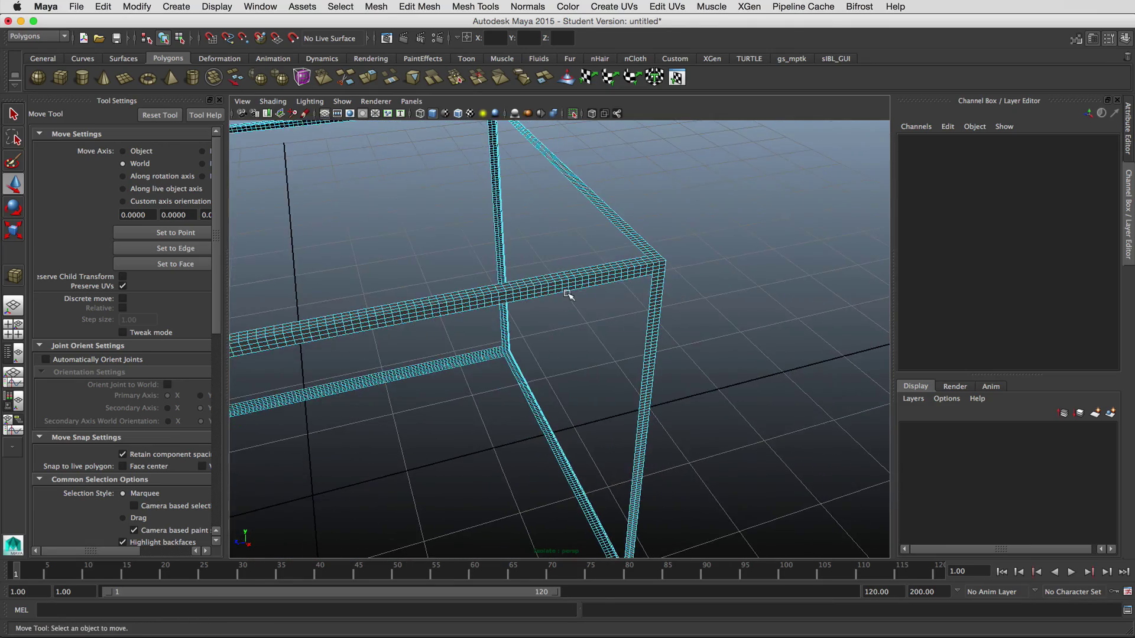
pyautogui.keyDown('alt'); pyautogui.moveTo(565, 290); pyautogui.dragTo(453, 288, button='right'); pyautogui.keyUp('alt')
pyautogui.keyDown('alt'); pyautogui.moveTo(453, 289); pyautogui.dragTo(593, 254, button='middle'); pyautogui.keyUp('alt')
pyautogui.keyDown('alt'); pyautogui.moveTo(593, 254); pyautogui.dragTo(583, 284); pyautogui.keyUp('alt')
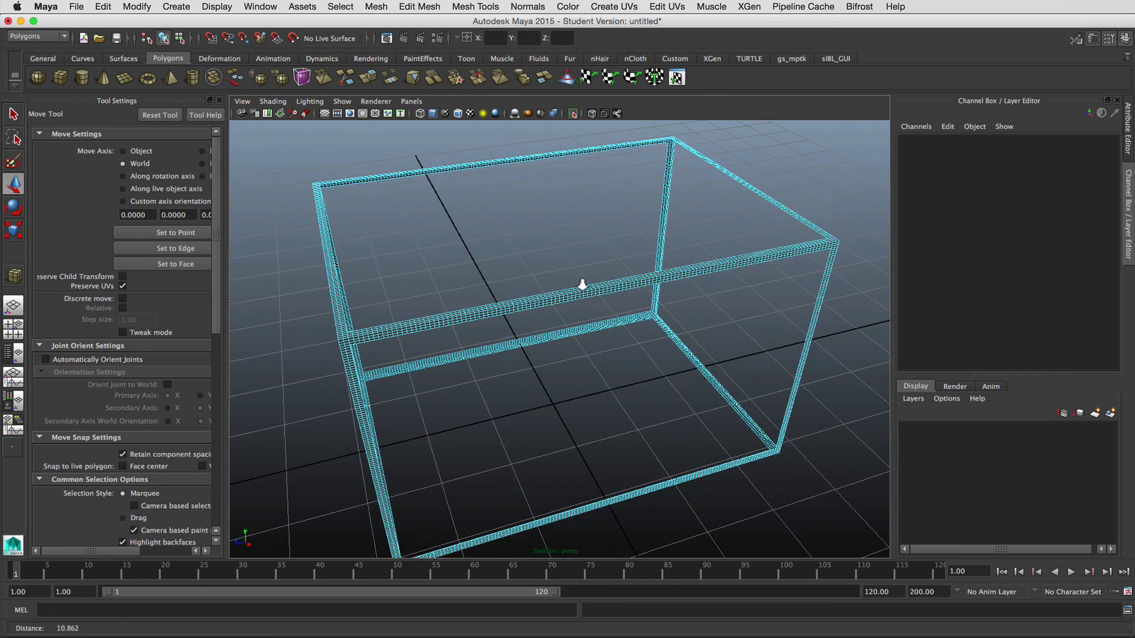
pyautogui.keyDown('alt'); pyautogui.moveTo(583, 284); pyautogui.dragTo(571, 286, button='right'); pyautogui.keyUp('alt')
pyautogui.keyDown('alt'); pyautogui.moveTo(571, 293); pyautogui.dragTo(564, 278); pyautogui.keyUp('alt')
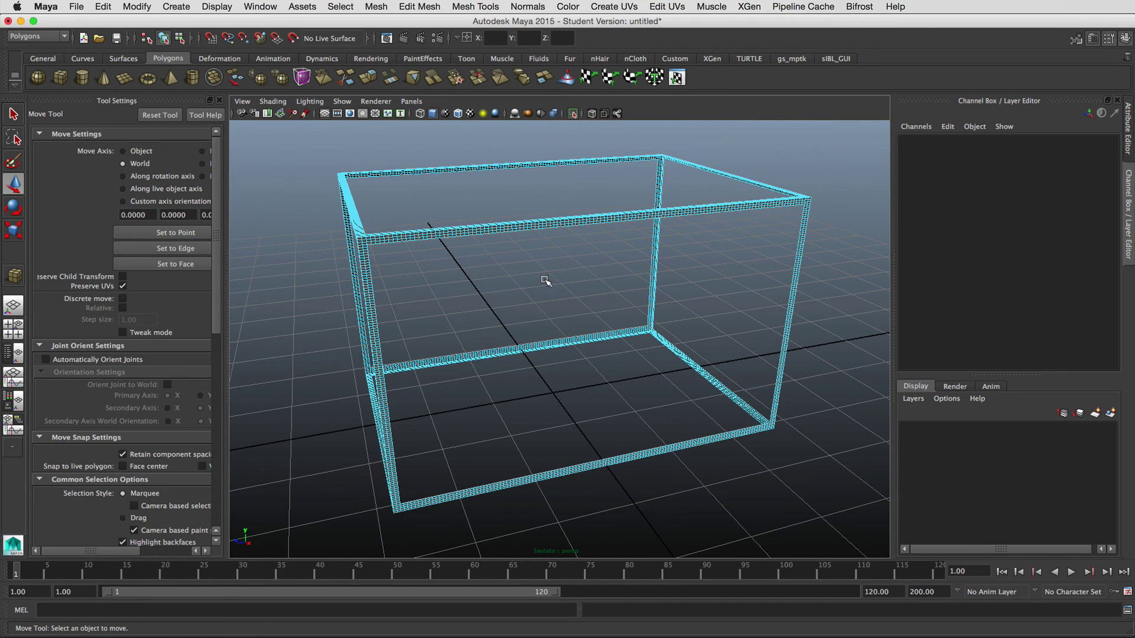
pyautogui.keyDown('alt'); pyautogui.moveTo(541, 277); pyautogui.dragTo(551, 325); pyautogui.keyUp('alt')
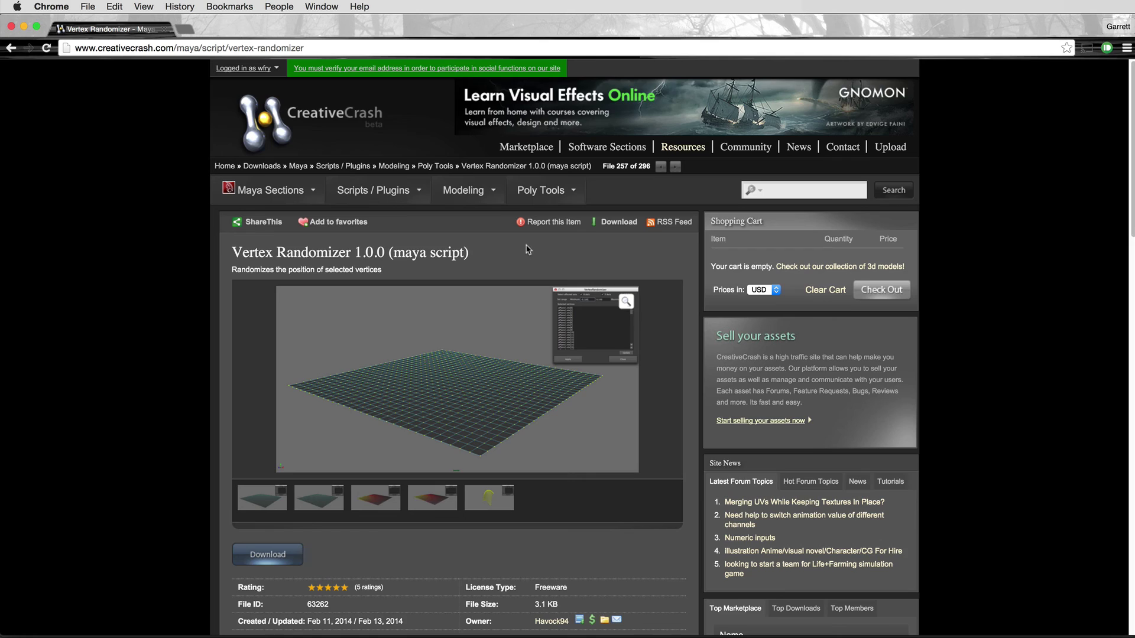
# - Look over the Vertex Randomizer 1.0.0 script page on CreativeCrash in Chrome and return to Maya
pyautogui.scroll(-5, 528, 249)
pyautogui.scroll(5, 530, 251)
pyautogui.click(23, 26)
pyautogui.click(80, 22)
# - Open the Script Editor and paste the Vertex Randomizer script in as MEL code
pyautogui.keyDown('alt'); pyautogui.moveTo(559, 258); pyautogui.dragTo(572, 239); pyautogui.keyUp('alt')
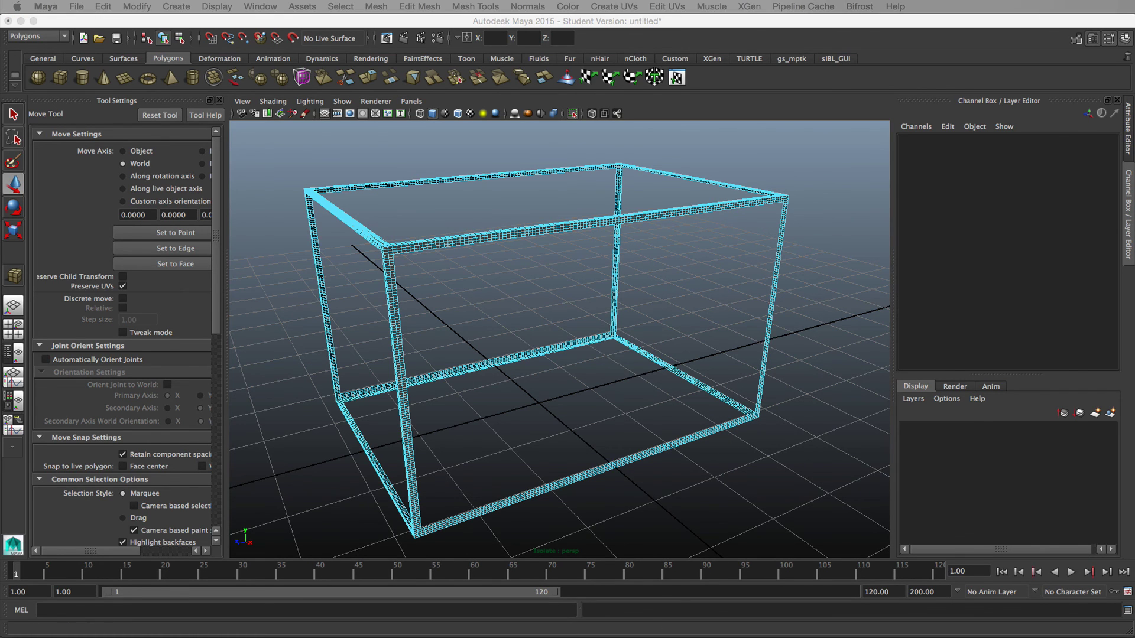
pyautogui.moveTo(30, 202); pyautogui.dragTo(605, 150)
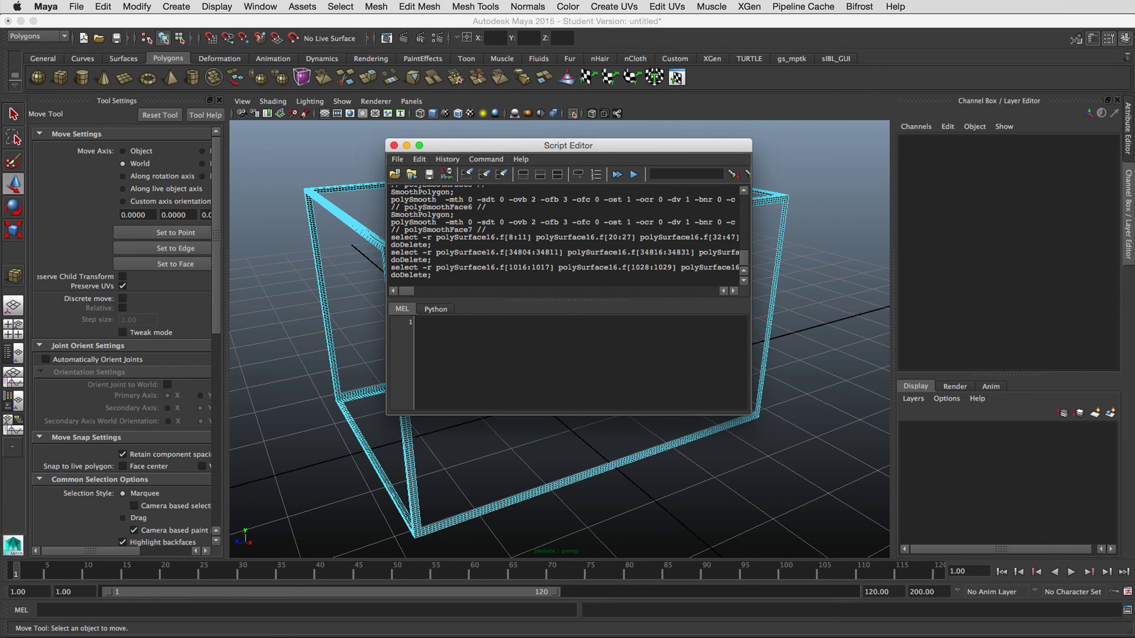
pyautogui.moveTo(591, 443); pyautogui.dragTo(585, 368)
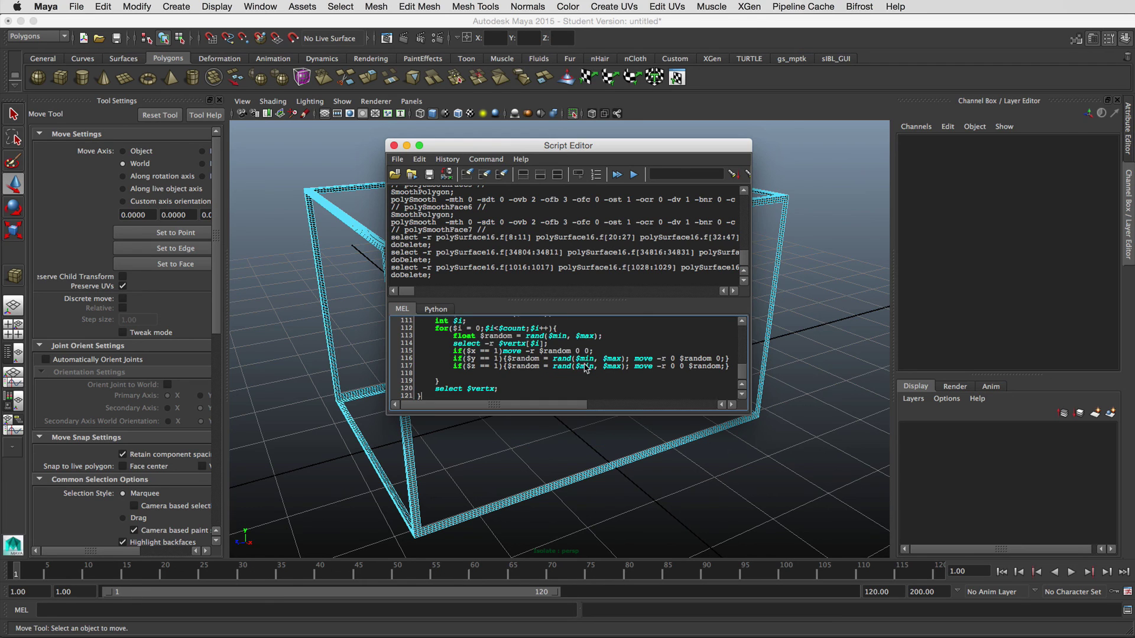
pyautogui.scroll(15, 592, 391)
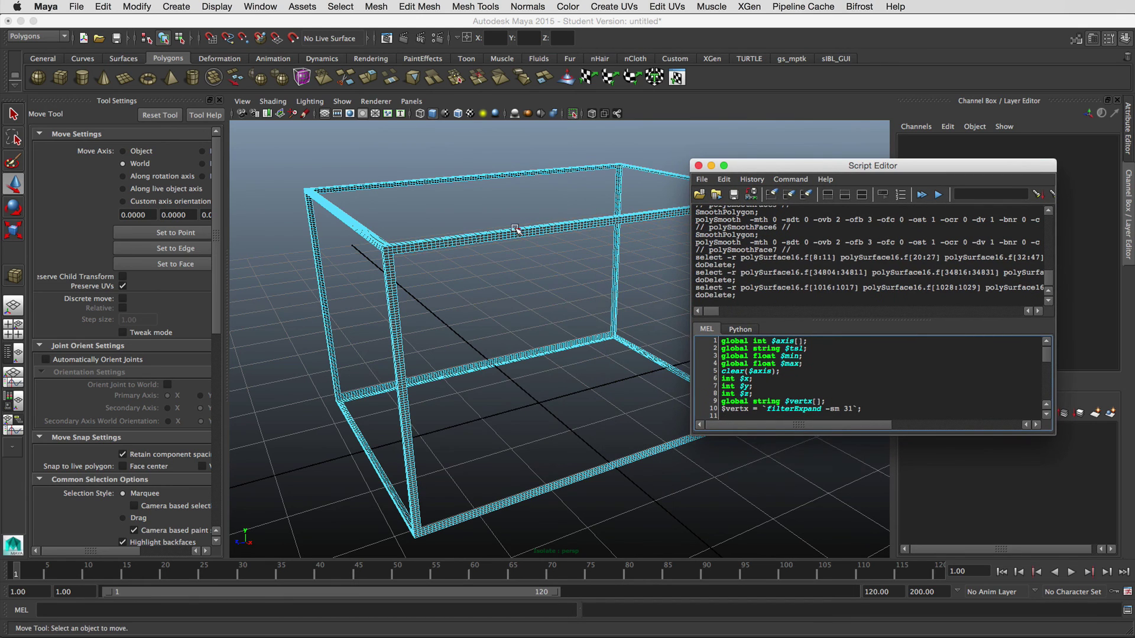
# - Switch the edge-strip frame to vertex mode and select all of its vertices
pyautogui.moveTo(516, 230); pyautogui.dragTo(455, 233, button='right')
pyautogui.keyDown('alt'); pyautogui.moveTo(456, 233); pyautogui.dragTo(414, 247); pyautogui.keyUp('alt')
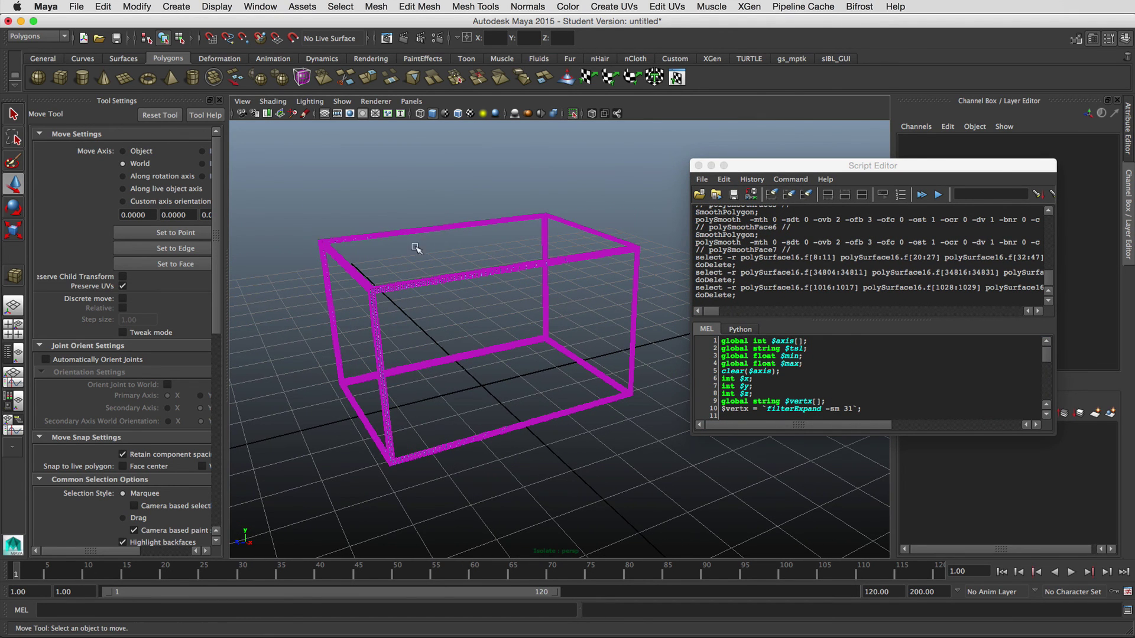
pyautogui.moveTo(281, 185); pyautogui.dragTo(750, 514)
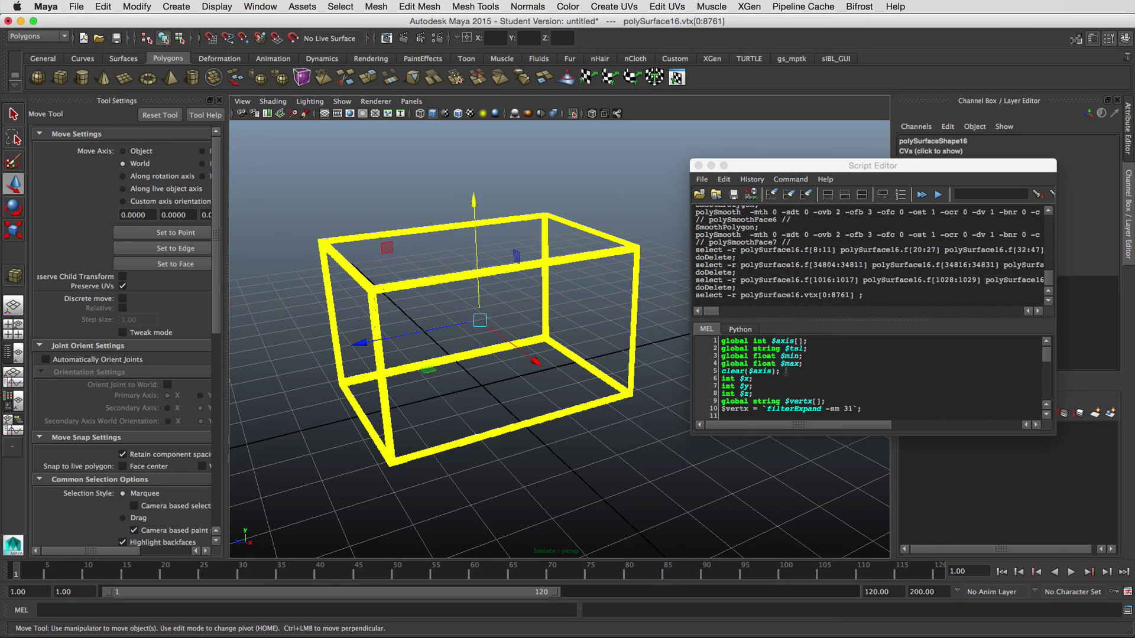
# - Run the Vertex Randomizer script on the selected vertices to bring up its settings window
pyautogui.moveTo(786, 371); pyautogui.dragTo(776, 423, button='right')
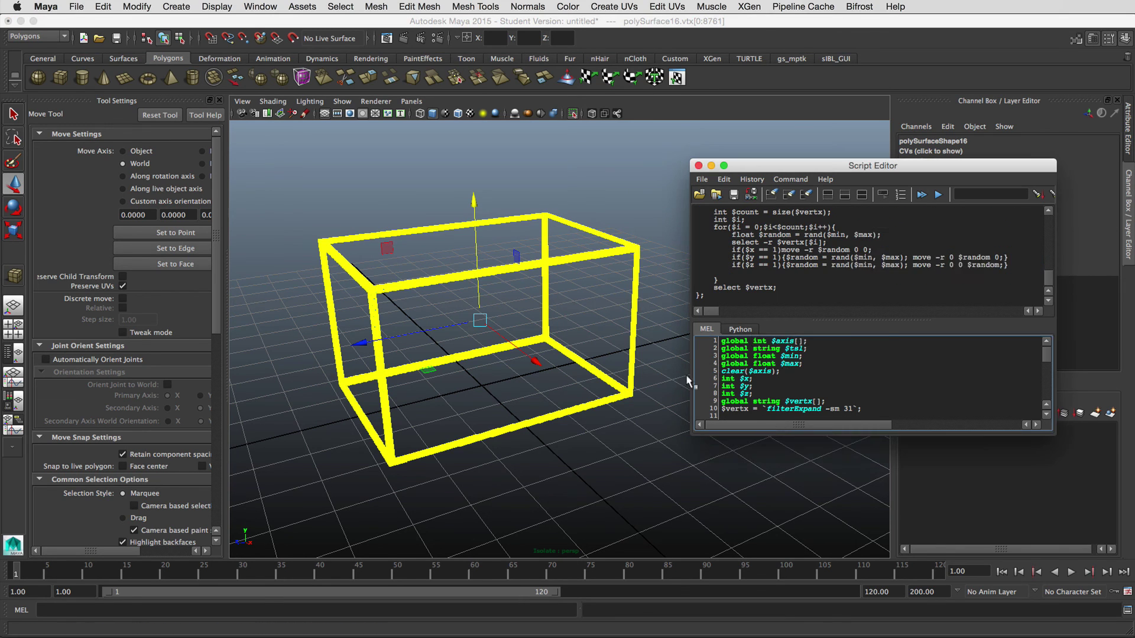
pyautogui.moveTo(1011, 195); pyautogui.dragTo(661, 112)
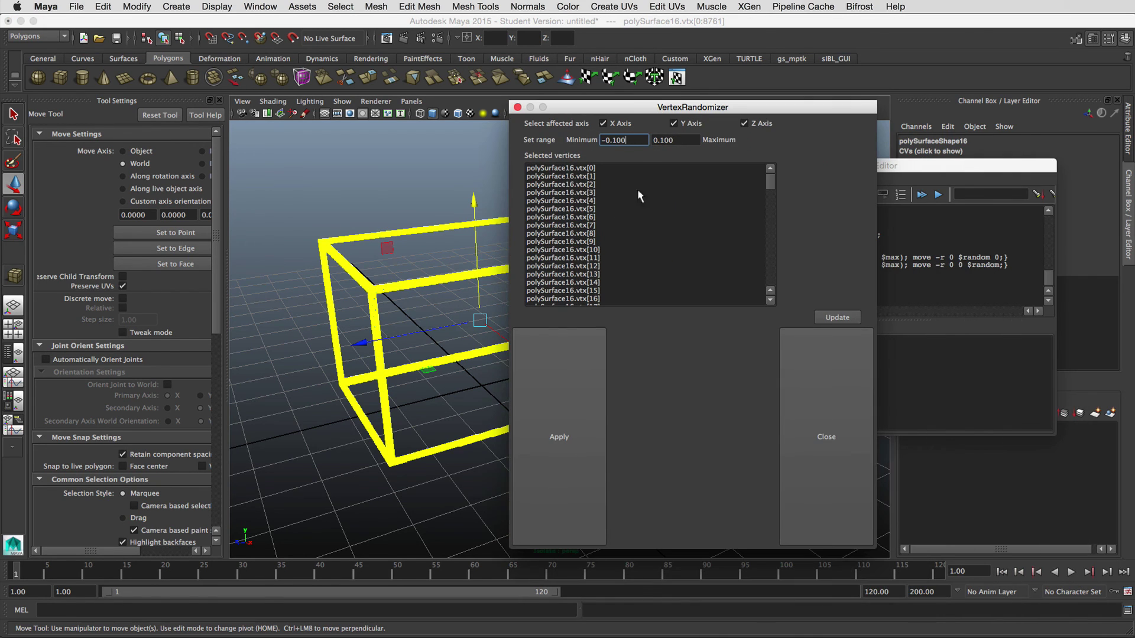
pyautogui.click(579, 182)
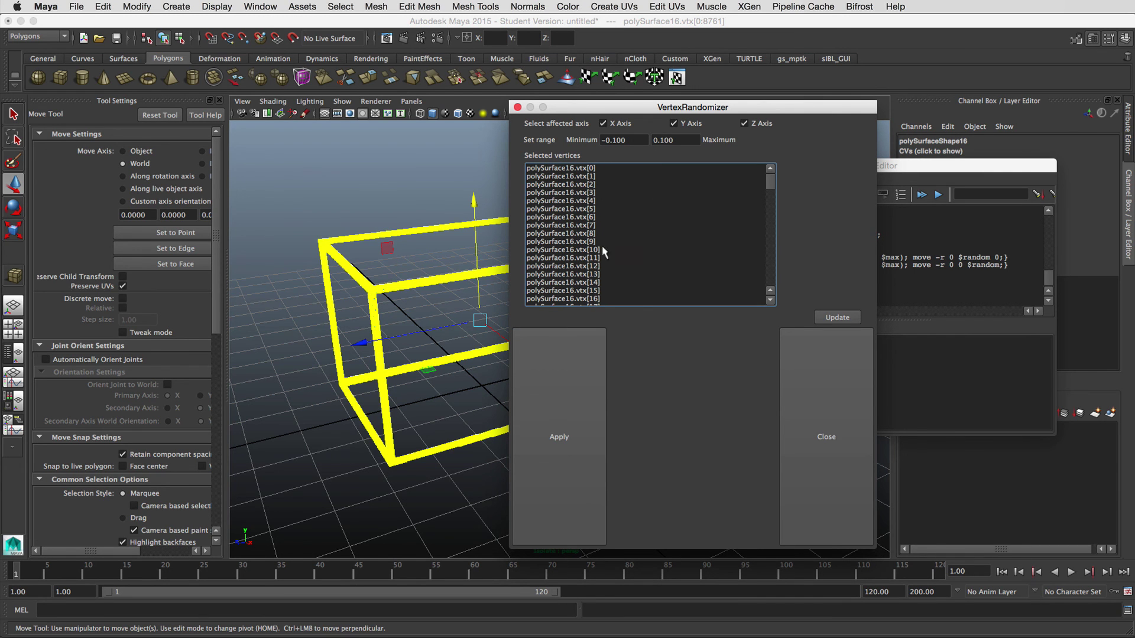
# - Set the randomizer range to minimum -0.001 and maximum 0.004, and apply it to the frame's vertices on the X, Y and Z axes
pyautogui.keyDown('alt'); pyautogui.moveTo(436, 259); pyautogui.dragTo(422, 262); pyautogui.keyUp('alt')
pyautogui.keyDown('alt'); pyautogui.moveTo(422, 262); pyautogui.dragTo(420, 288, button='middle'); pyautogui.keyUp('alt')
pyautogui.keyDown('alt'); pyautogui.moveTo(319, 291); pyautogui.dragTo(362, 294, button='right'); pyautogui.keyUp('alt')
pyautogui.keyDown('alt'); pyautogui.moveTo(362, 294); pyautogui.dragTo(391, 272, button='middle'); pyautogui.keyUp('alt')
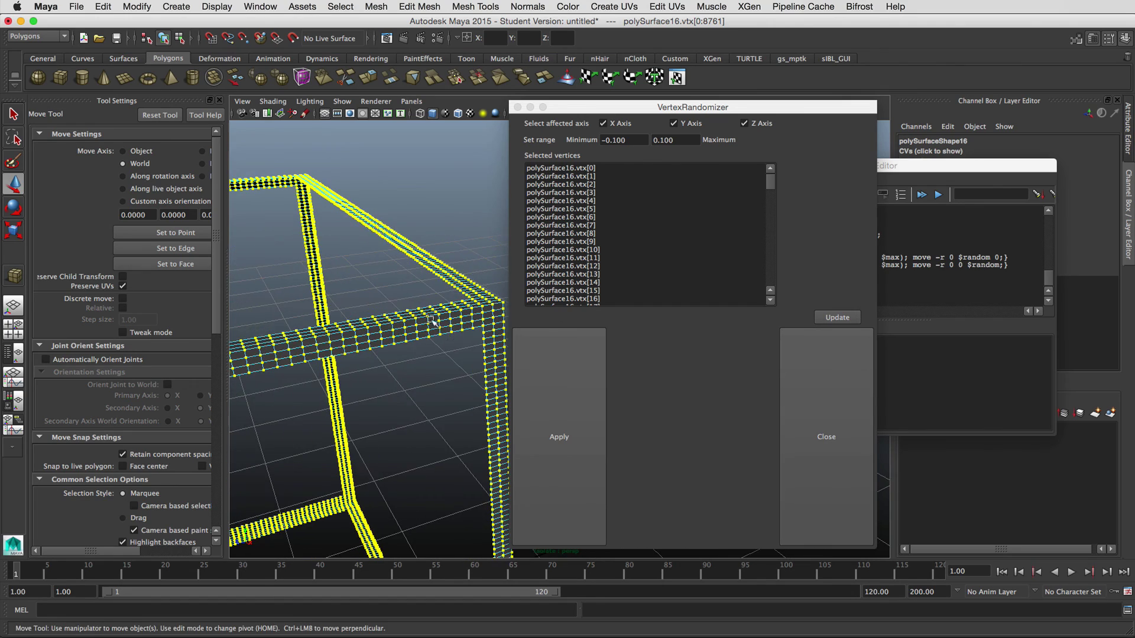
pyautogui.keyDown('alt'); pyautogui.moveTo(392, 271); pyautogui.dragTo(408, 273); pyautogui.keyUp('alt')
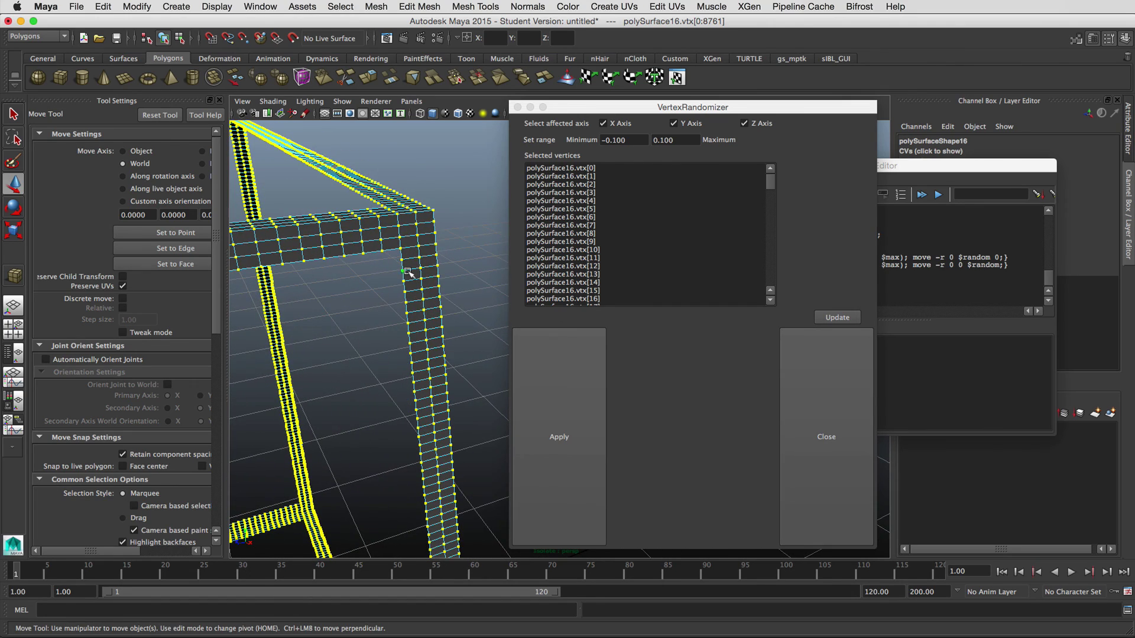
pyautogui.click(618, 140)
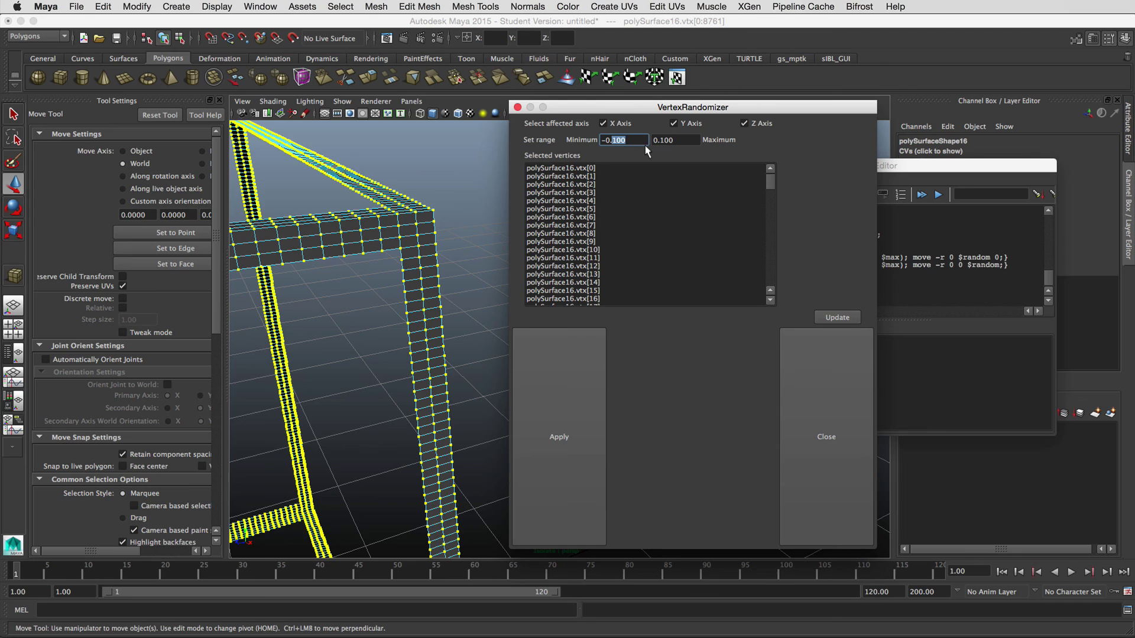
pyautogui.doubleClick(621, 140)
pyautogui.moveTo(671, 139); pyautogui.dragTo(665, 140)
pyautogui.write('004')
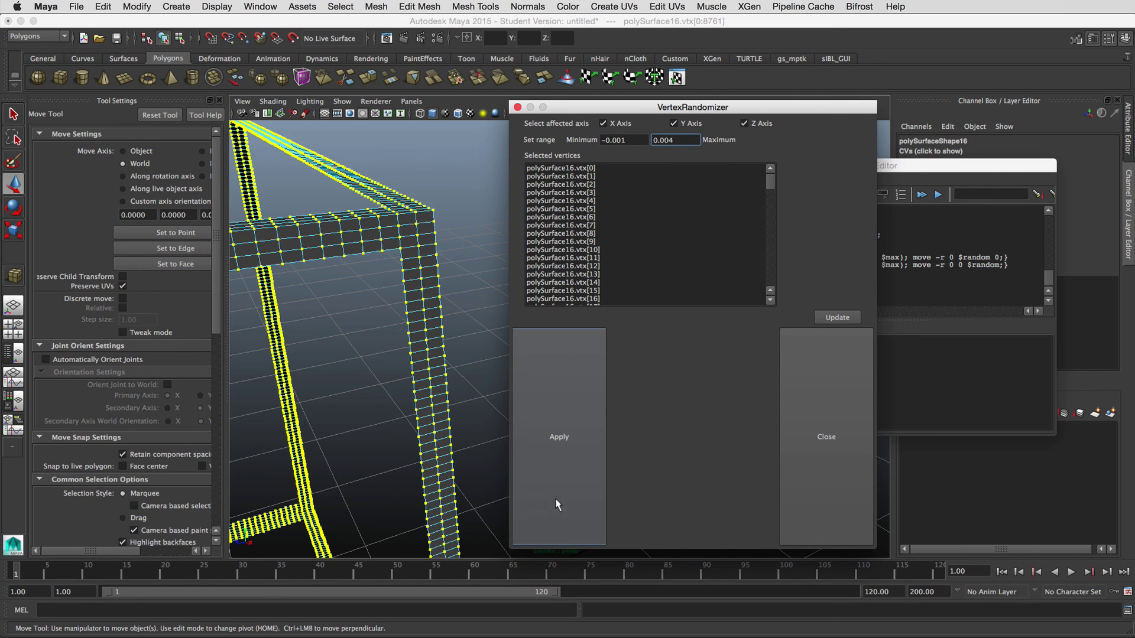
pyautogui.moveTo(674, 108); pyautogui.dragTo(787, 90)
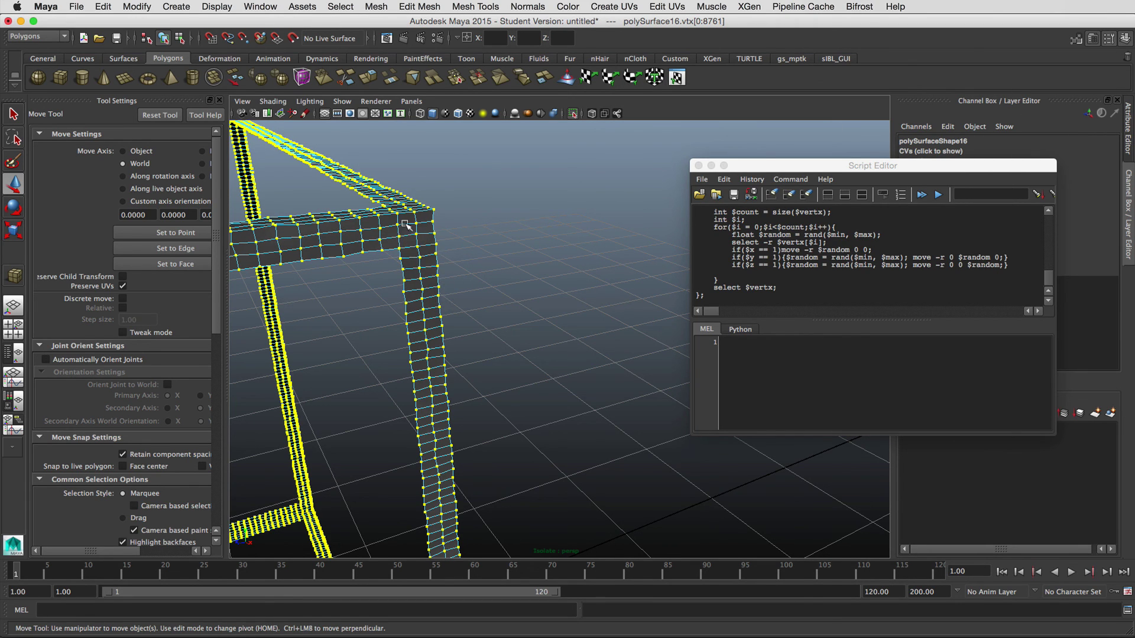
# - Check the randomized strips near the corner, return to object mode and select the whole frame
pyautogui.keyDown('alt'); pyautogui.moveTo(405, 225); pyautogui.dragTo(524, 267, button='right'); pyautogui.keyUp('alt')
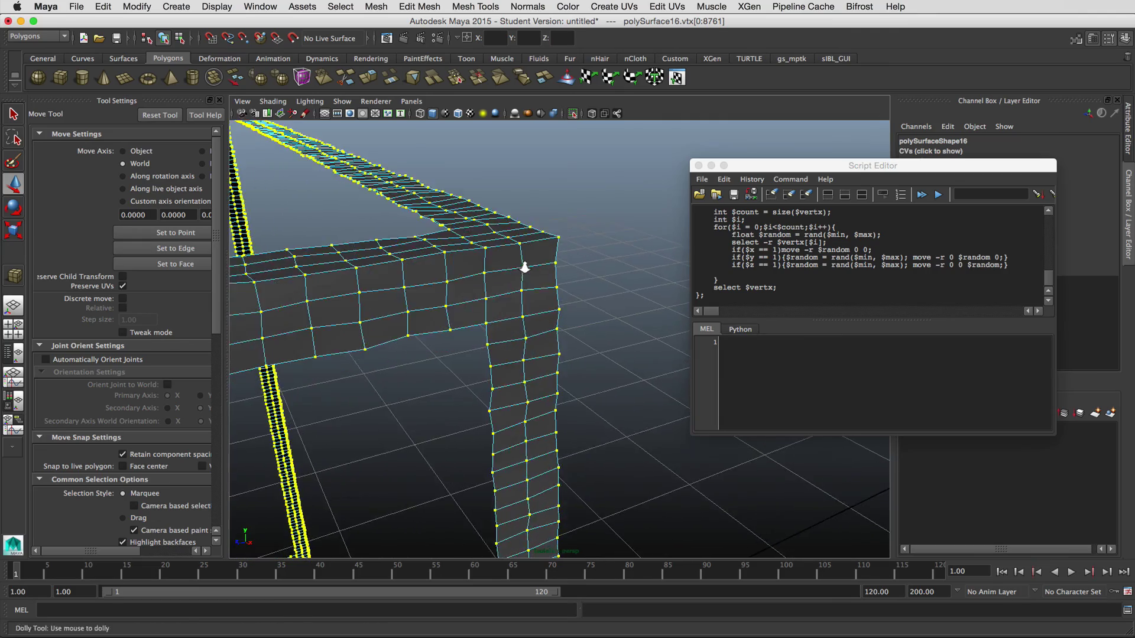
pyautogui.moveTo(525, 268)
pyautogui.keyDown('alt'); pyautogui.mouseDown()
pyautogui.moveTo(518, 281)
pyautogui.moveTo(504, 268)
pyautogui.moveTo(514, 263)
pyautogui.mouseUp(); pyautogui.keyUp('alt')
pyautogui.keyDown('alt'); pyautogui.moveTo(514, 263); pyautogui.dragTo(442, 260, button='right'); pyautogui.keyUp('alt')
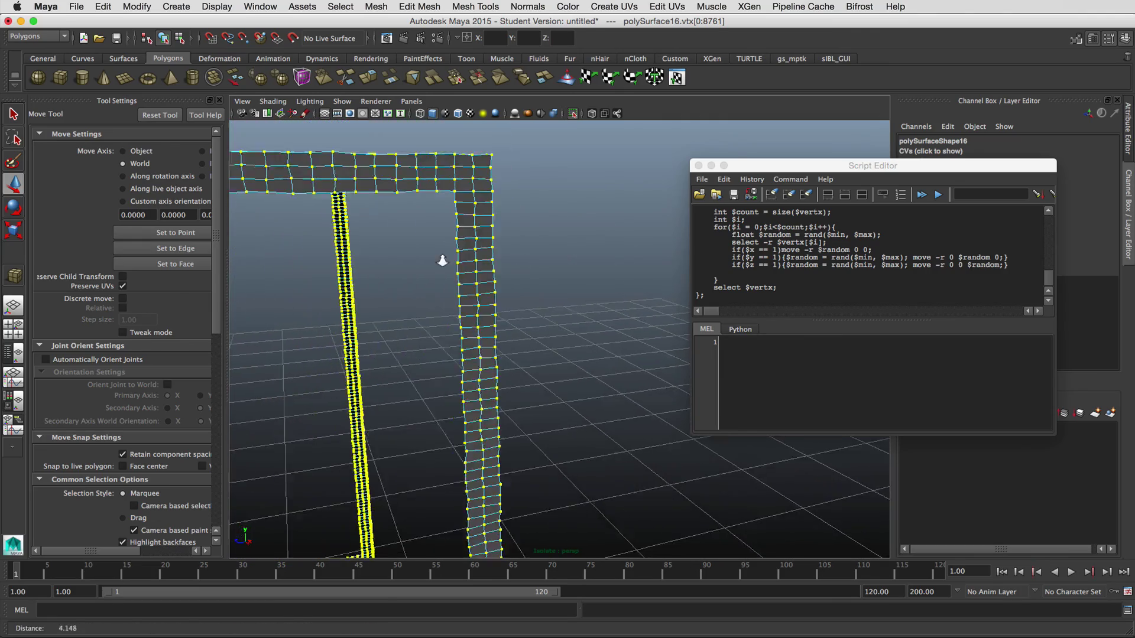
pyautogui.keyDown('alt'); pyautogui.moveTo(442, 261); pyautogui.dragTo(574, 326); pyautogui.keyUp('alt')
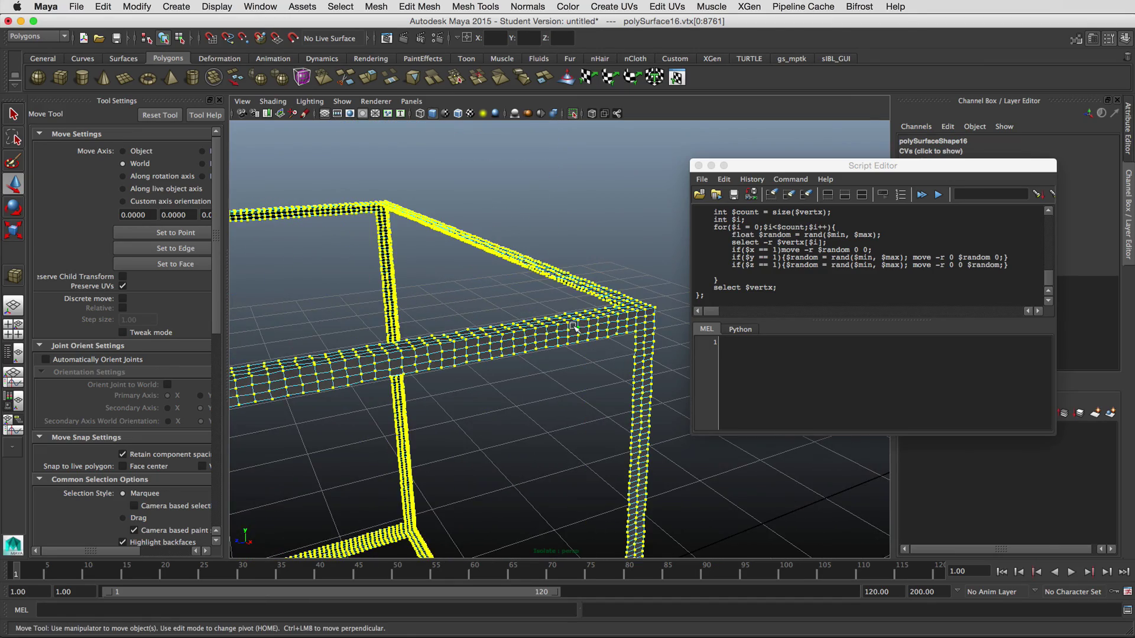
pyautogui.moveTo(573, 326); pyautogui.dragTo(614, 311, button='right')
pyautogui.keyDown('alt'); pyautogui.moveTo(653, 331); pyautogui.dragTo(532, 307); pyautogui.keyUp('alt')
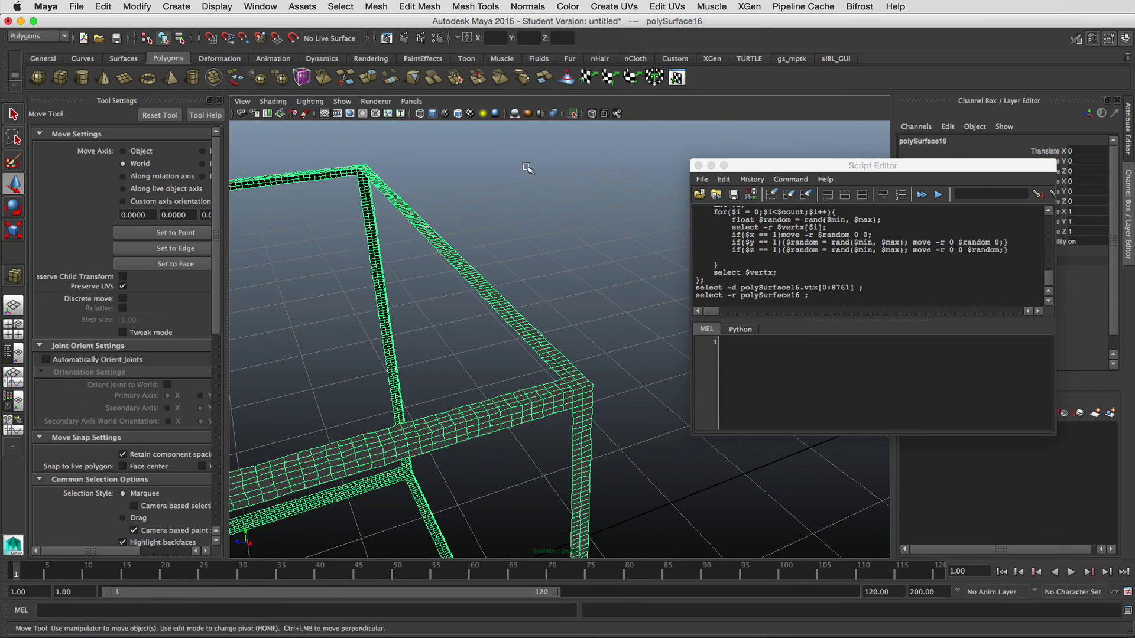
# - Isolate the original plinth block together with the frame, and select only the block
pyautogui.click(573, 114)
pyautogui.keyDown('shift'); pyautogui.click(489, 359); pyautogui.keyUp('shift')
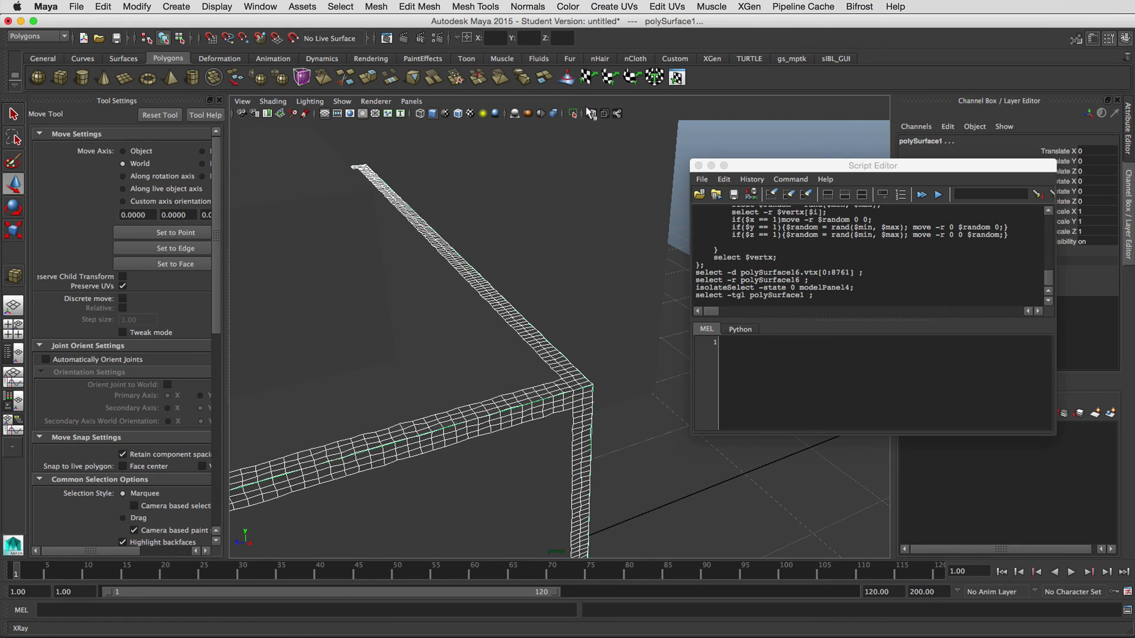
pyautogui.click(573, 114)
pyautogui.click(491, 369)
pyautogui.keyDown('alt'); pyautogui.moveTo(551, 372); pyautogui.dragTo(569, 313, button='middle'); pyautogui.keyUp('alt')
pyautogui.keyDown('alt'); pyautogui.moveTo(569, 313); pyautogui.dragTo(375, 325, button='right'); pyautogui.keyUp('alt')
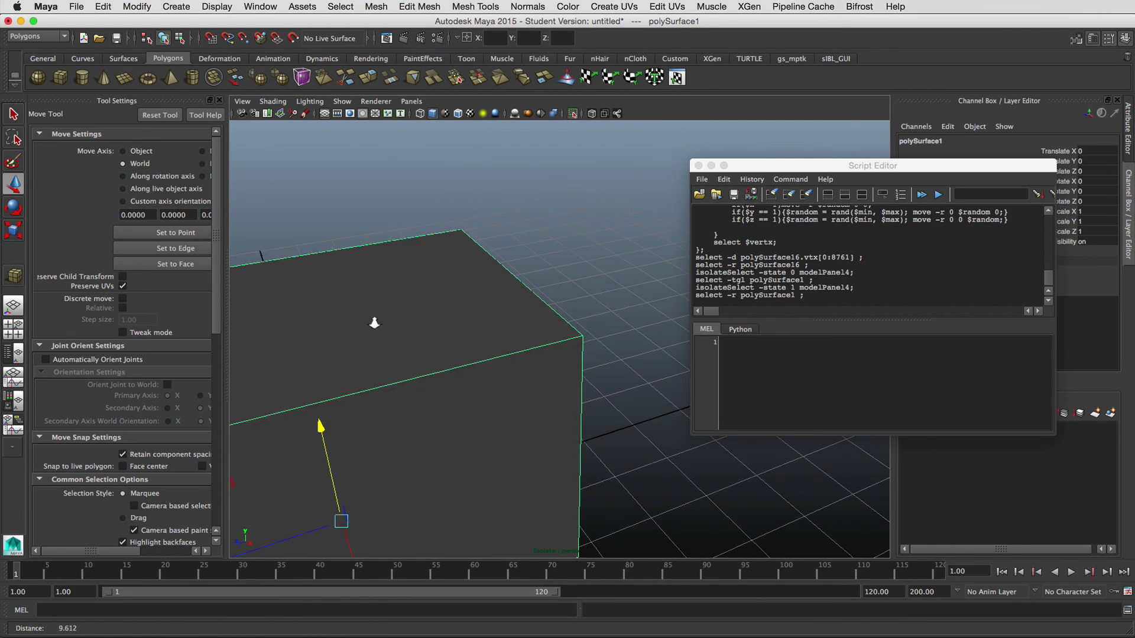
# - Select all edges of the original block and bevel them with a fraction of 0.0138 and 3 segments
pyautogui.rightClick(507, 352)
pyautogui.moveTo(507, 352); pyautogui.dragTo(484, 305, button='right')
pyautogui.hotkey('ctrl', 'z')
pyautogui.keyDown('alt'); pyautogui.moveTo(595, 247); pyautogui.dragTo(267, 256, button='right'); pyautogui.keyUp('alt')
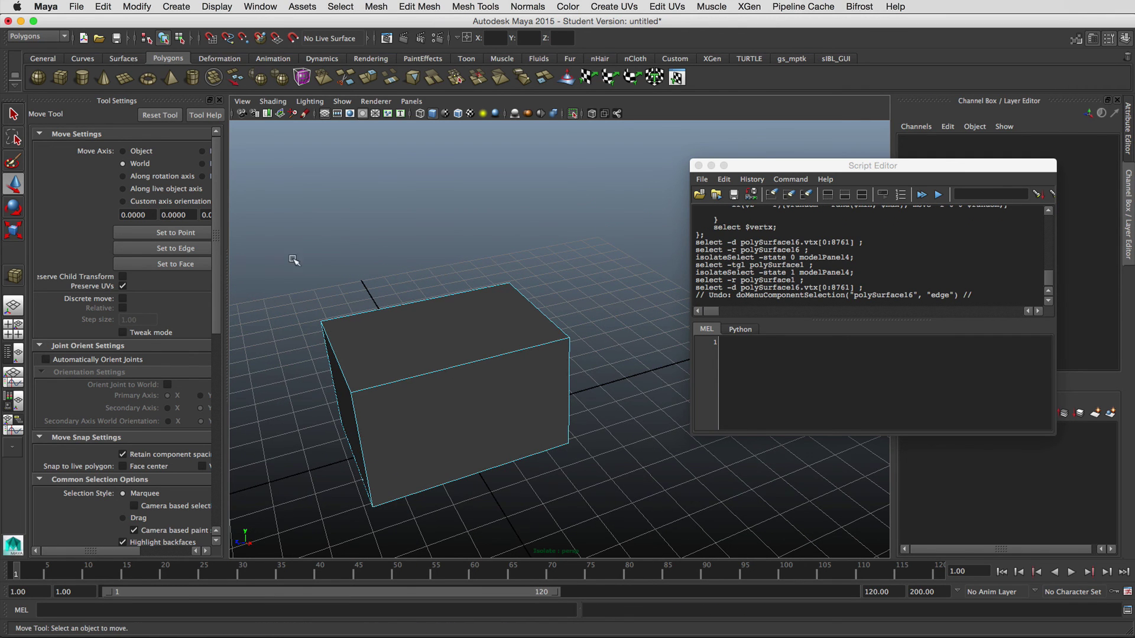
pyautogui.moveTo(267, 255); pyautogui.dragTo(685, 526)
pyautogui.keyDown('alt'); pyautogui.moveTo(484, 392); pyautogui.dragTo(514, 313, button='right'); pyautogui.keyUp('alt')
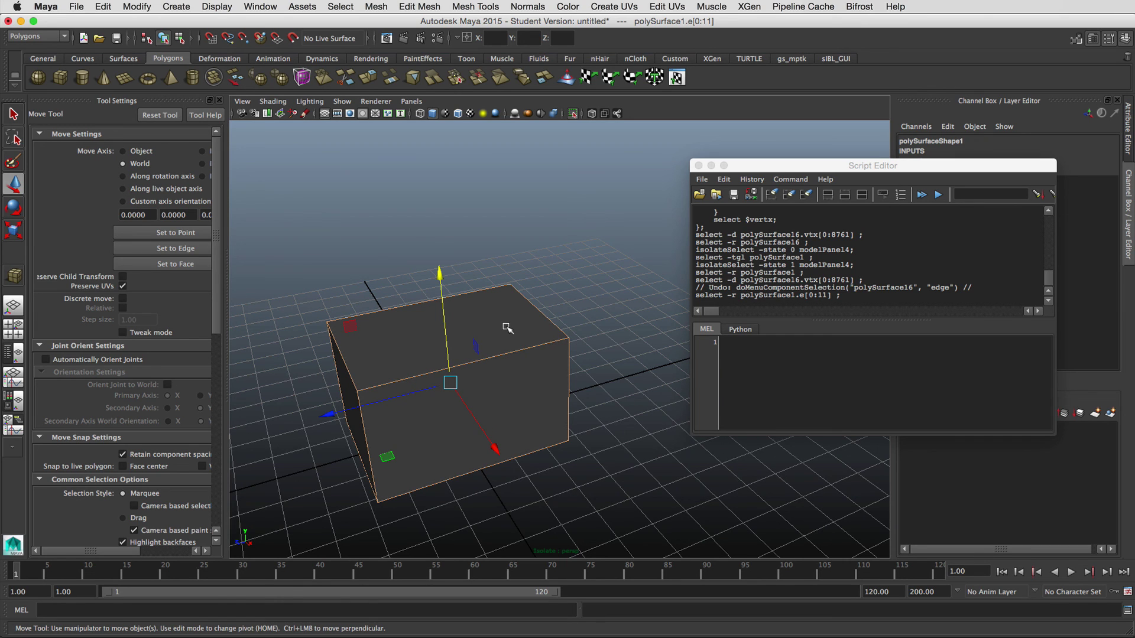
pyautogui.keyDown('shift'); pyautogui.moveTo(507, 327); pyautogui.dragTo(548, 400, button='right'); pyautogui.keyUp('shift')
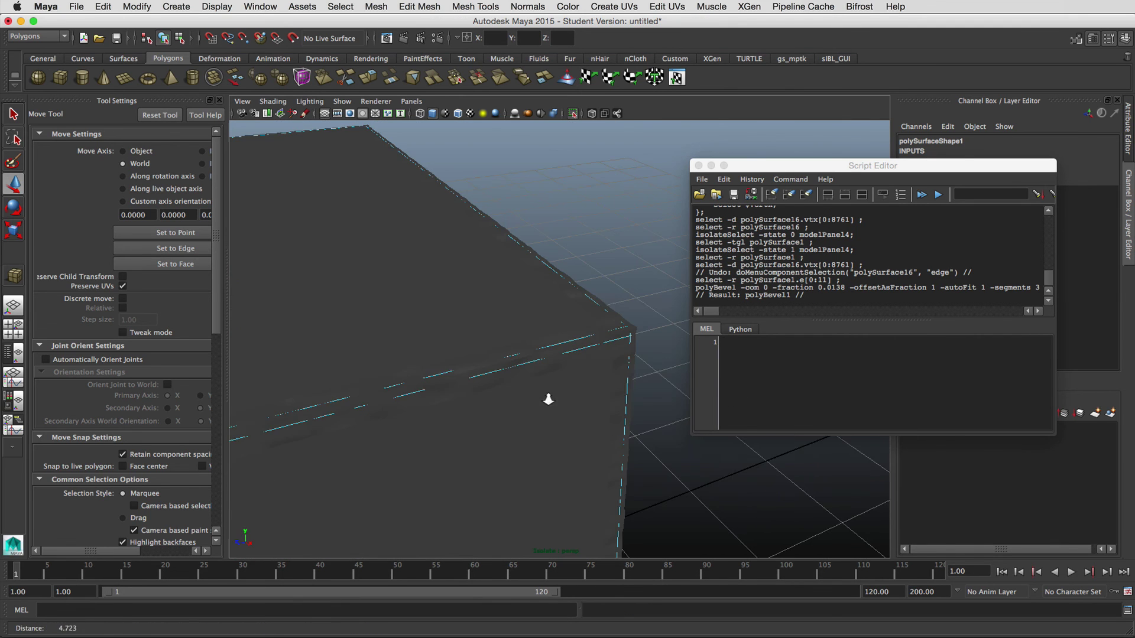
# - Leave edge mode on the beveled block and select the randomized frame as an object
pyautogui.keyDown('alt'); pyautogui.moveTo(562, 377); pyautogui.dragTo(484, 387); pyautogui.keyUp('alt')
pyautogui.click(593, 340)
pyautogui.moveTo(593, 314); pyautogui.dragTo(532, 309, button='right')
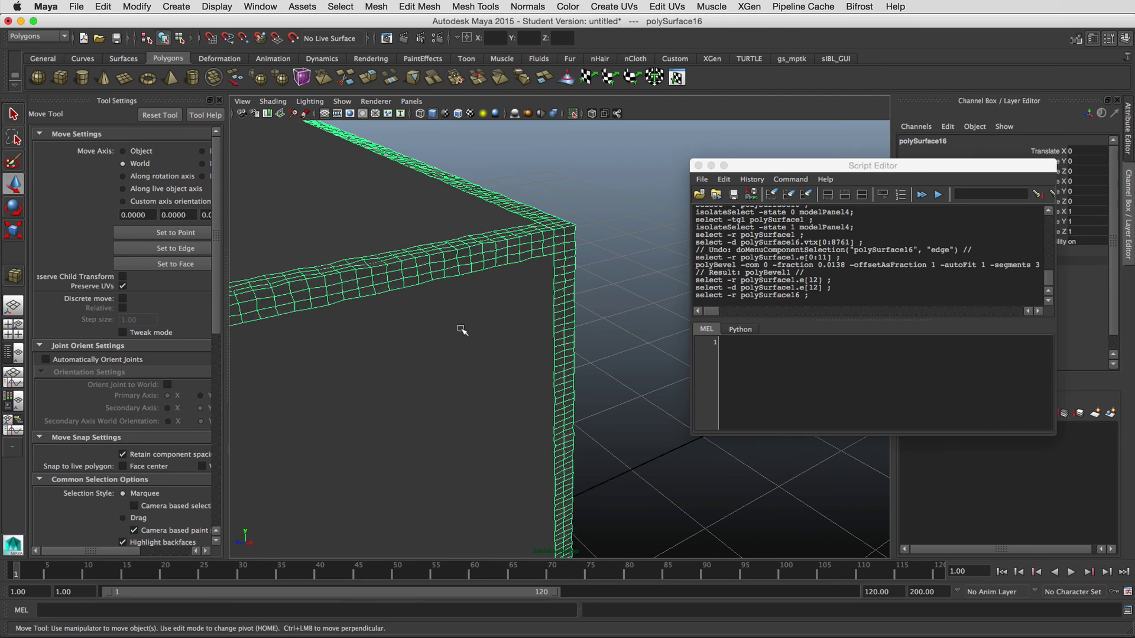
# - Compare the beveled block with the randomized frame at the corner, leaving only the frame selected
pyautogui.click(503, 347)
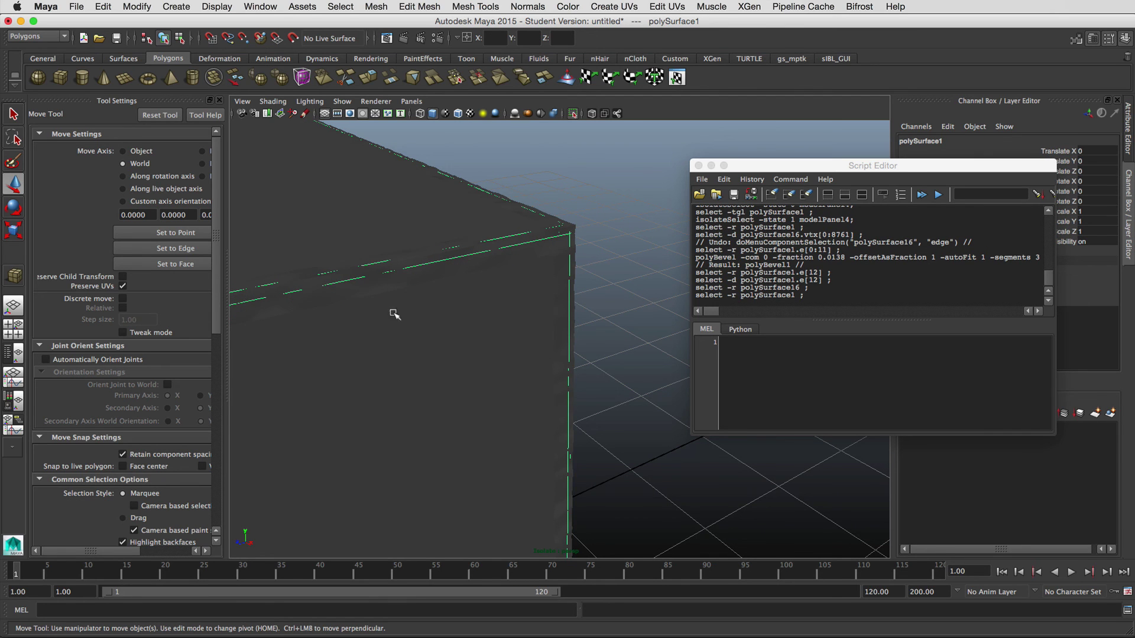
pyautogui.click(561, 222)
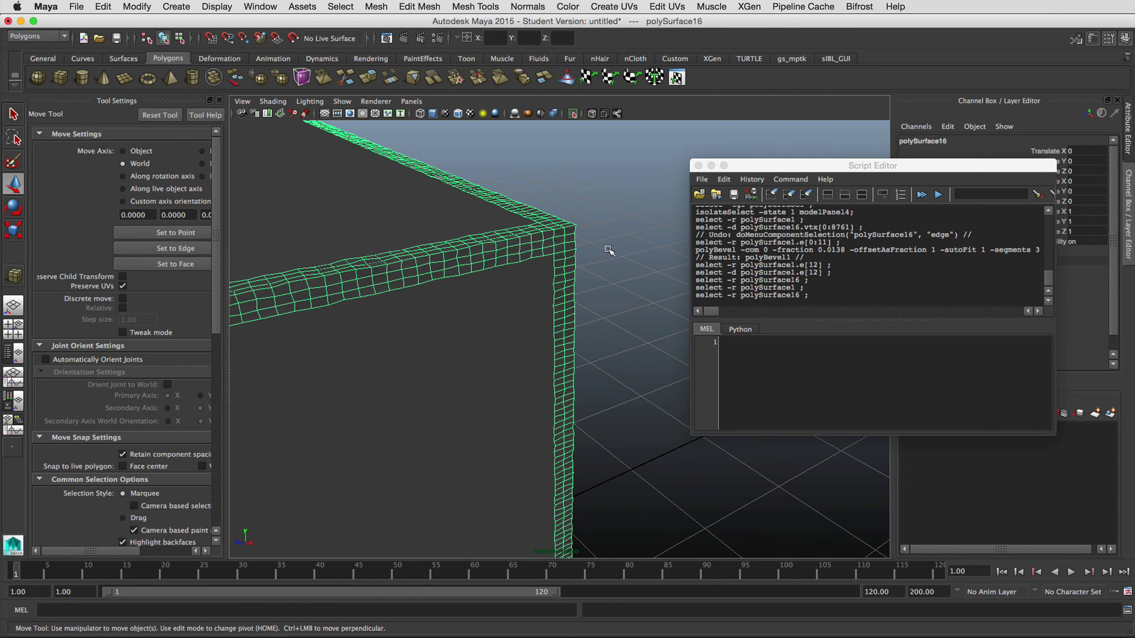
pyautogui.keyDown('alt'); pyautogui.moveTo(603, 269); pyautogui.dragTo(523, 288, button='right'); pyautogui.keyUp('alt')
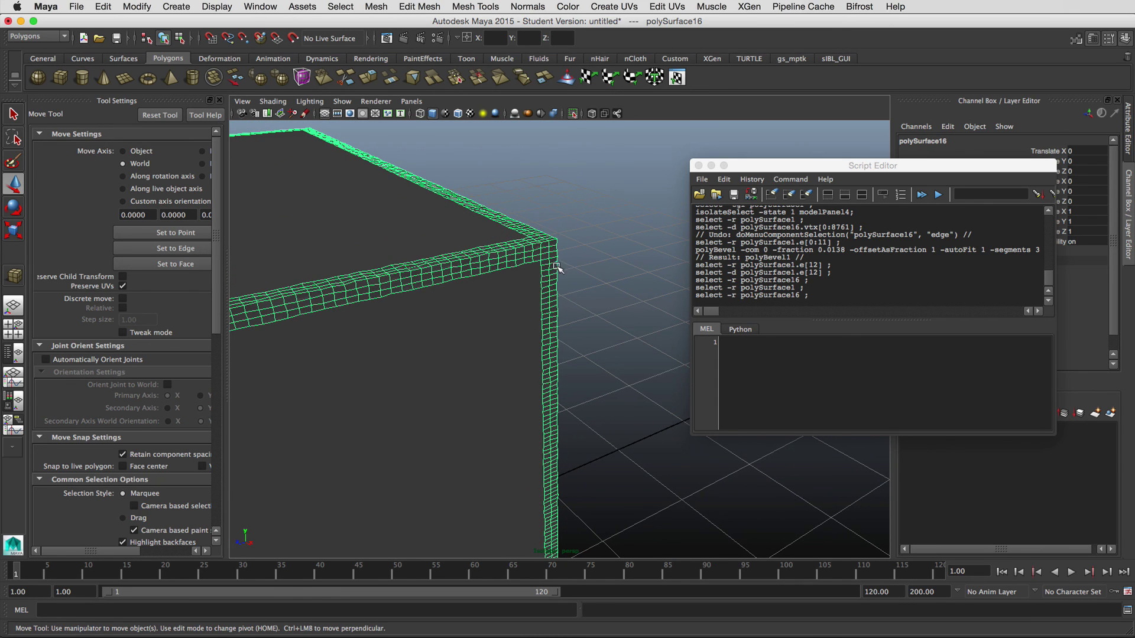
pyautogui.keyDown('alt'); pyautogui.moveTo(557, 267); pyautogui.dragTo(535, 342); pyautogui.keyUp('alt')
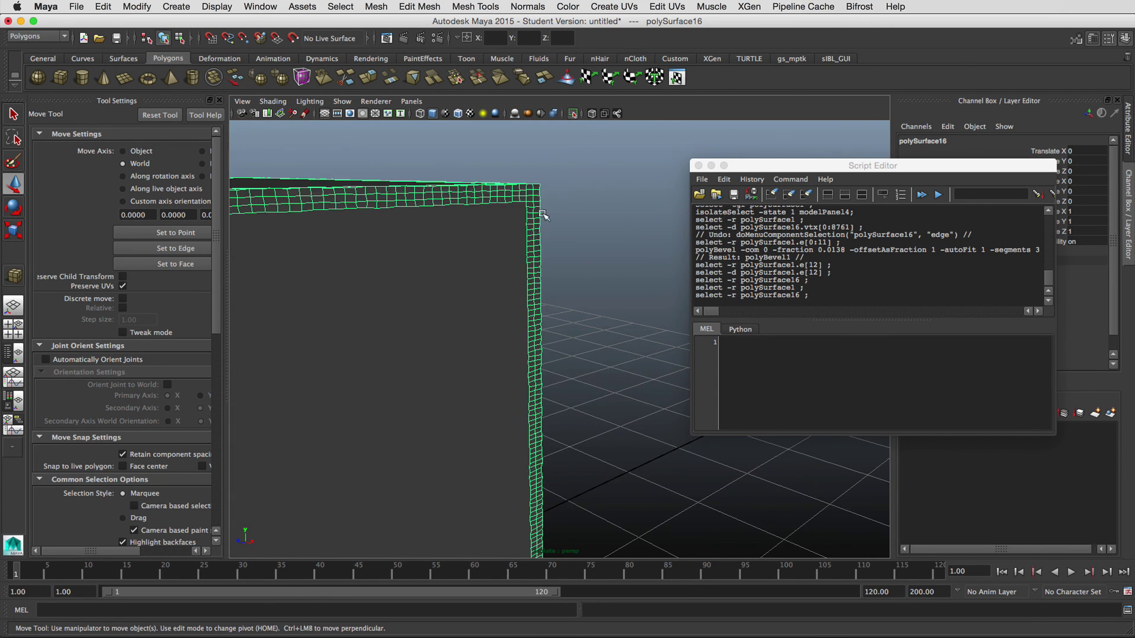
pyautogui.keyDown('alt'); pyautogui.moveTo(557, 395); pyautogui.dragTo(494, 274); pyautogui.keyUp('alt')
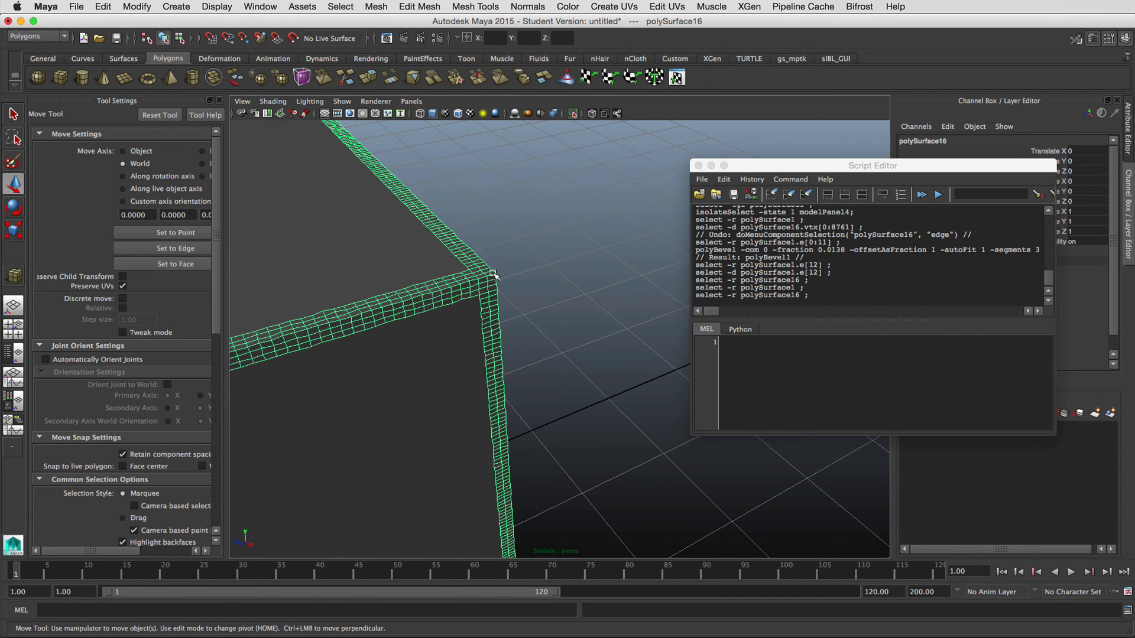
# - Sculpt dents into the frame's edges near the corner using the Sculpt Geometry Tool's Push operation and an upper brush radius of 0.3568
pyautogui.click(566, 77)
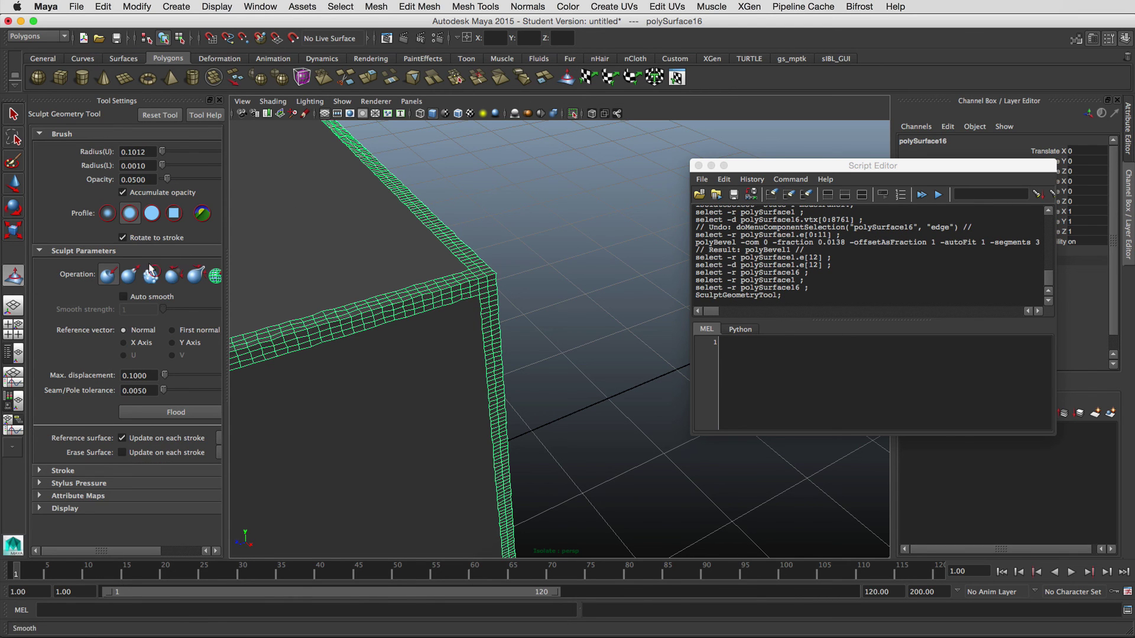
pyautogui.keyDown('alt'); pyautogui.moveTo(409, 338); pyautogui.dragTo(406, 322); pyautogui.keyUp('alt')
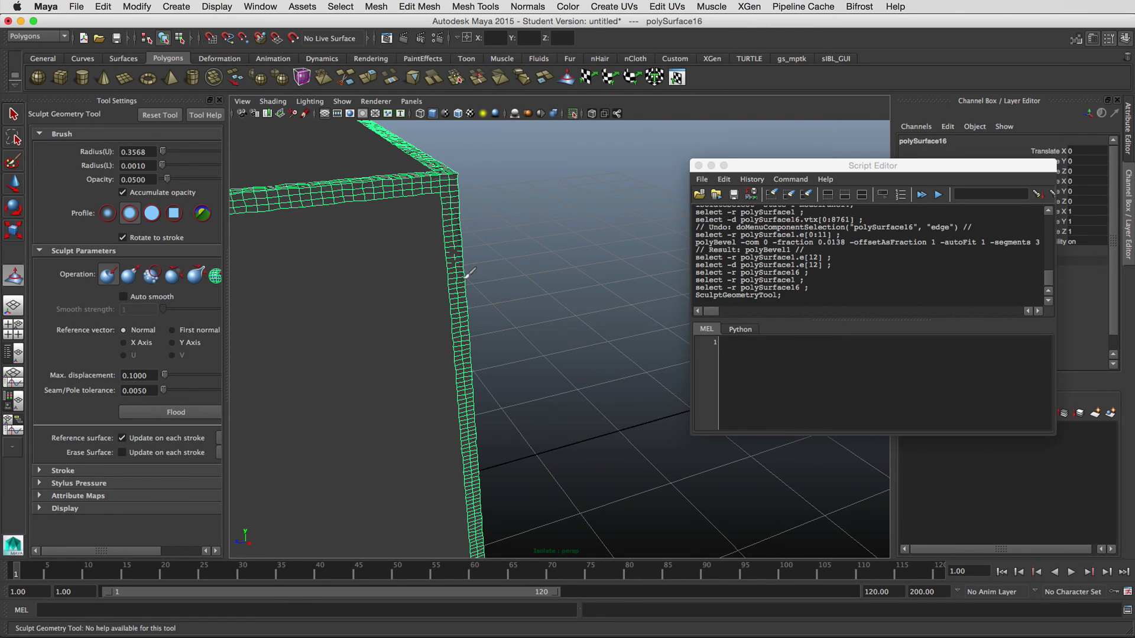
pyautogui.keyDown('alt'); pyautogui.moveTo(476, 382); pyautogui.dragTo(511, 302, button='middle'); pyautogui.keyUp('alt')
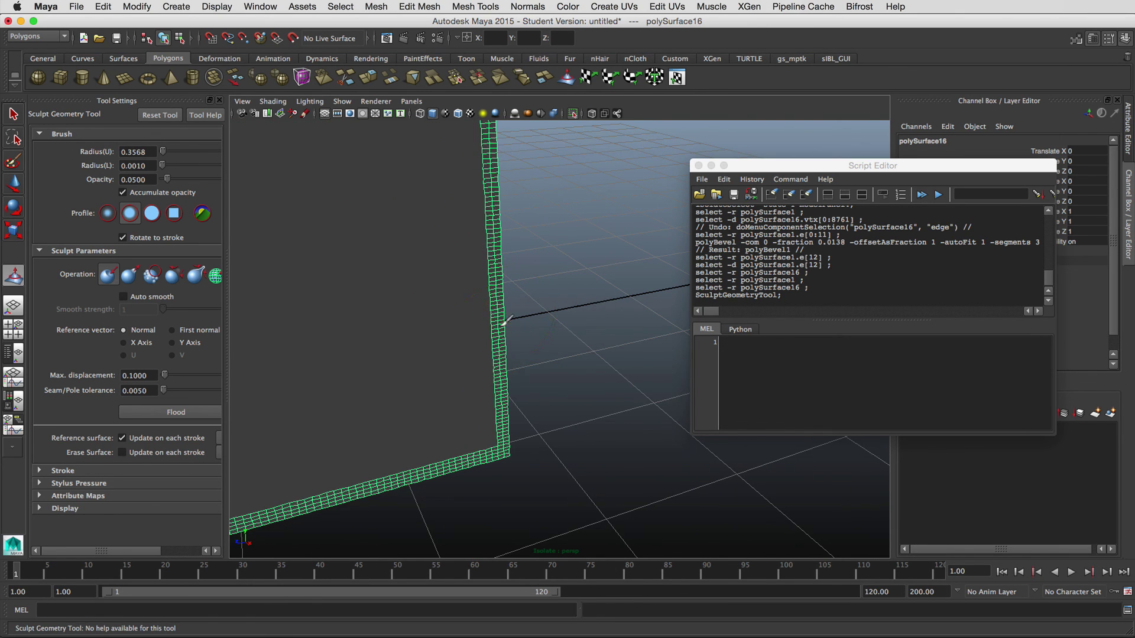
pyautogui.moveTo(501, 381); pyautogui.dragTo(504, 355)
pyautogui.hotkey('ctrl', 'z')
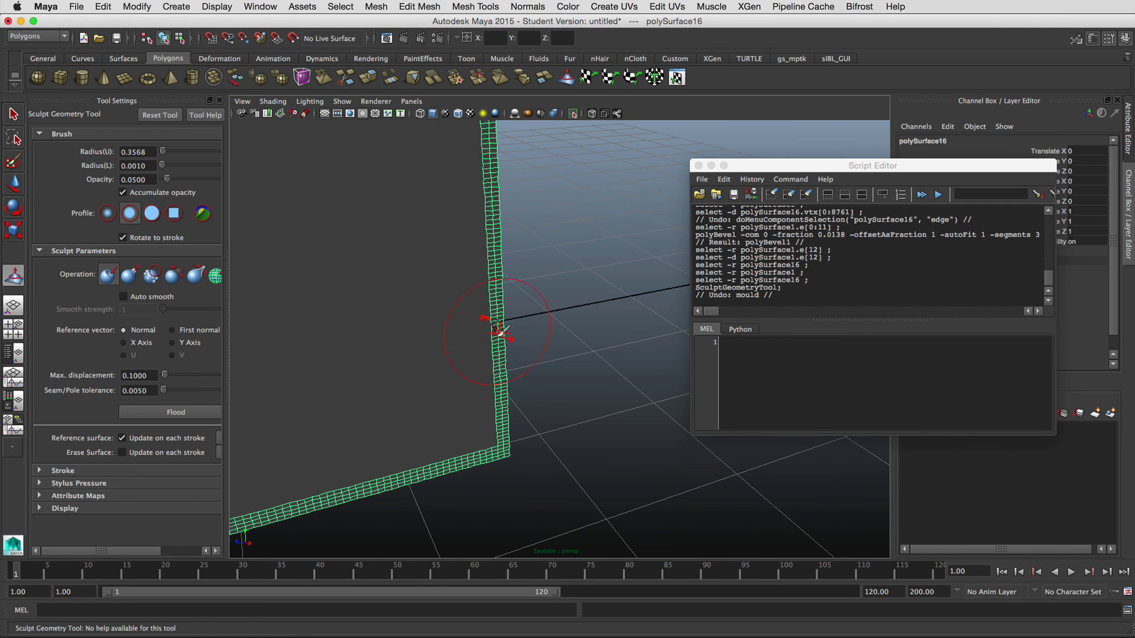
pyautogui.keyDown('alt'); pyautogui.moveTo(481, 195); pyautogui.dragTo(545, 409, button='middle'); pyautogui.keyUp('alt')
pyautogui.moveTo(481, 240)
pyautogui.mouseDown()
pyautogui.moveTo(519, 208)
pyautogui.moveTo(501, 178)
pyautogui.mouseUp()
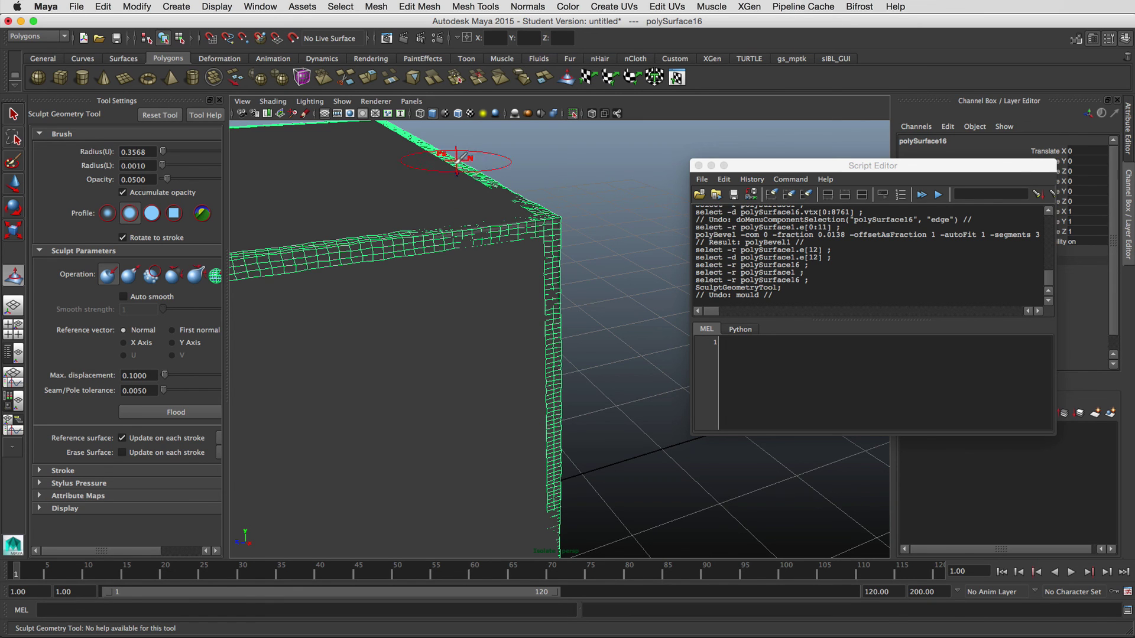
# - Undo the last sculpt stroke and check the dented frame around the corner from several angles
pyautogui.moveTo(532, 239)
pyautogui.keyDown('alt'); pyautogui.mouseDown()
pyautogui.moveTo(441, 239)
pyautogui.moveTo(406, 256)
pyautogui.mouseUp(); pyautogui.keyUp('alt')
pyautogui.moveTo(449, 242)
pyautogui.keyDown('alt'); pyautogui.mouseDown(button='middle')
pyautogui.moveTo(575, 366)
pyautogui.moveTo(615, 378)
pyautogui.mouseUp(button='middle'); pyautogui.keyUp('alt')
pyautogui.keyDown('alt'); pyautogui.moveTo(509, 324); pyautogui.dragTo(555, 331, button='right'); pyautogui.keyUp('alt')
pyautogui.moveTo(501, 307)
pyautogui.keyDown('alt'); pyautogui.mouseDown()
pyautogui.moveTo(577, 335)
pyautogui.moveTo(637, 332)
pyautogui.mouseUp(); pyautogui.keyUp('alt')
pyautogui.press('super+z')
pyautogui.keyDown('alt'); pyautogui.moveTo(628, 346); pyautogui.dragTo(562, 293, button='middle'); pyautogui.keyUp('alt')
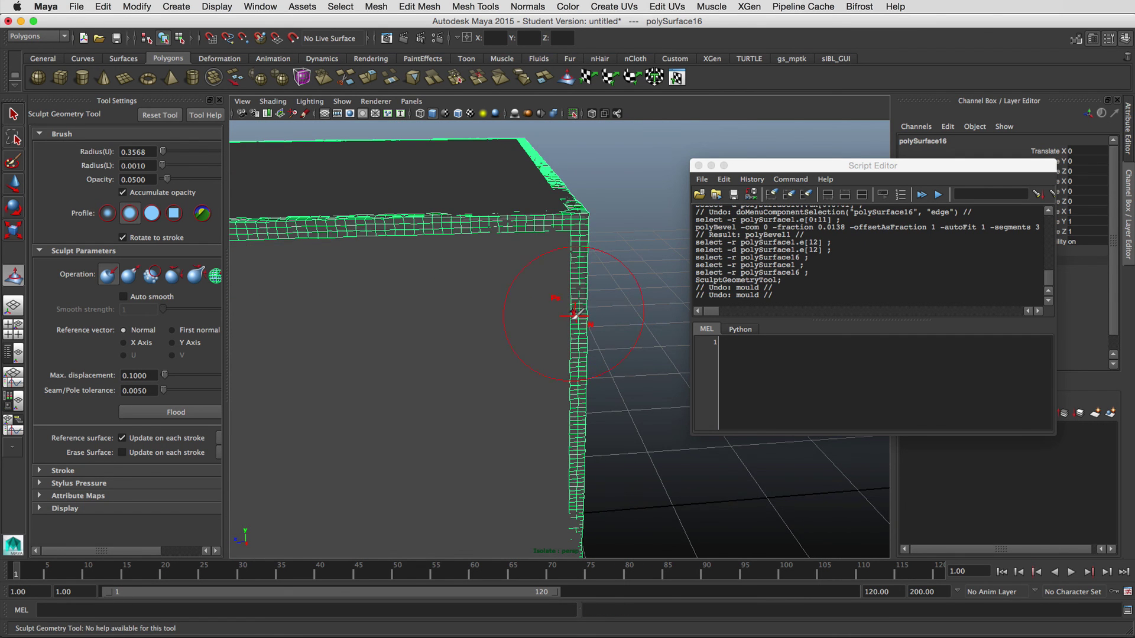
pyautogui.keyDown('alt'); pyautogui.moveTo(577, 317); pyautogui.dragTo(545, 324); pyautogui.keyUp('alt')
# - Switch the sculpt operation to Pull and inspect the frame's dented top and vertical edges from several angles
pyautogui.click(128, 274)
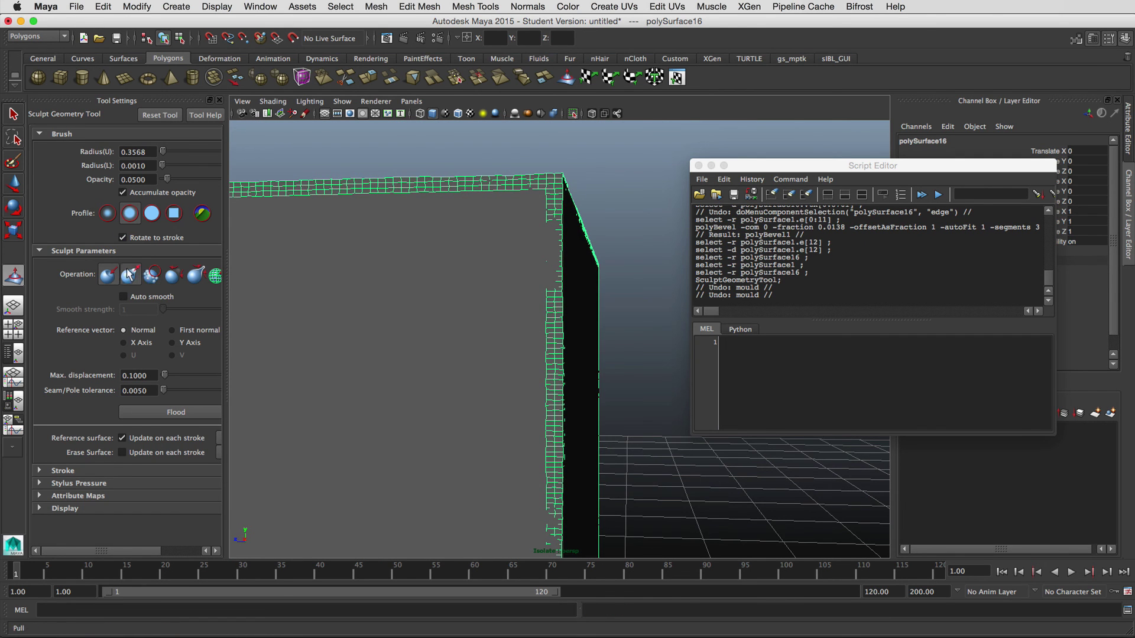
pyautogui.keyDown('alt'); pyautogui.moveTo(564, 220); pyautogui.dragTo(604, 233); pyautogui.keyUp('alt')
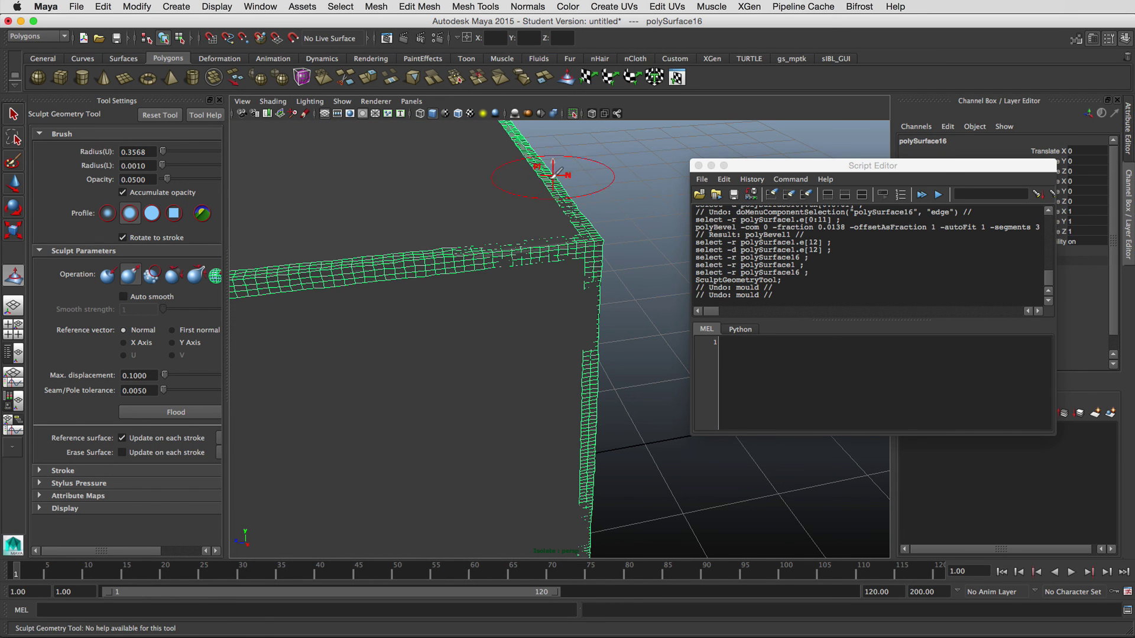
pyautogui.moveTo(572, 202)
pyautogui.keyDown('alt'); pyautogui.mouseDown()
pyautogui.moveTo(608, 189)
pyautogui.moveTo(520, 207)
pyautogui.moveTo(519, 259)
pyautogui.mouseUp(); pyautogui.keyUp('alt')
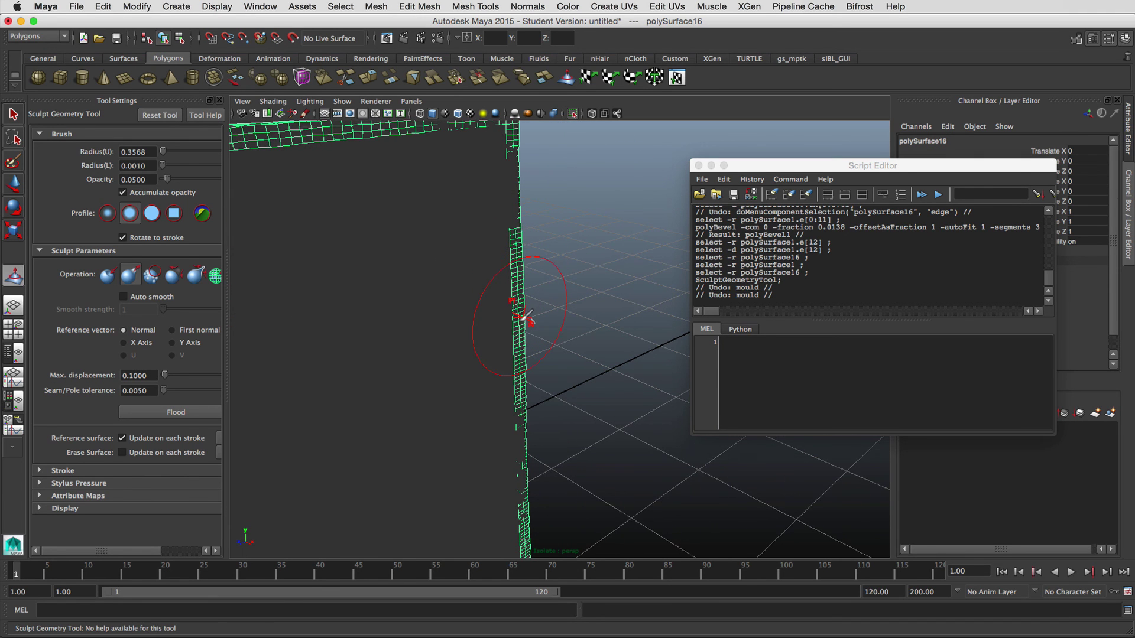
pyautogui.keyDown('alt'); pyautogui.moveTo(540, 342); pyautogui.dragTo(510, 323); pyautogui.keyUp('alt')
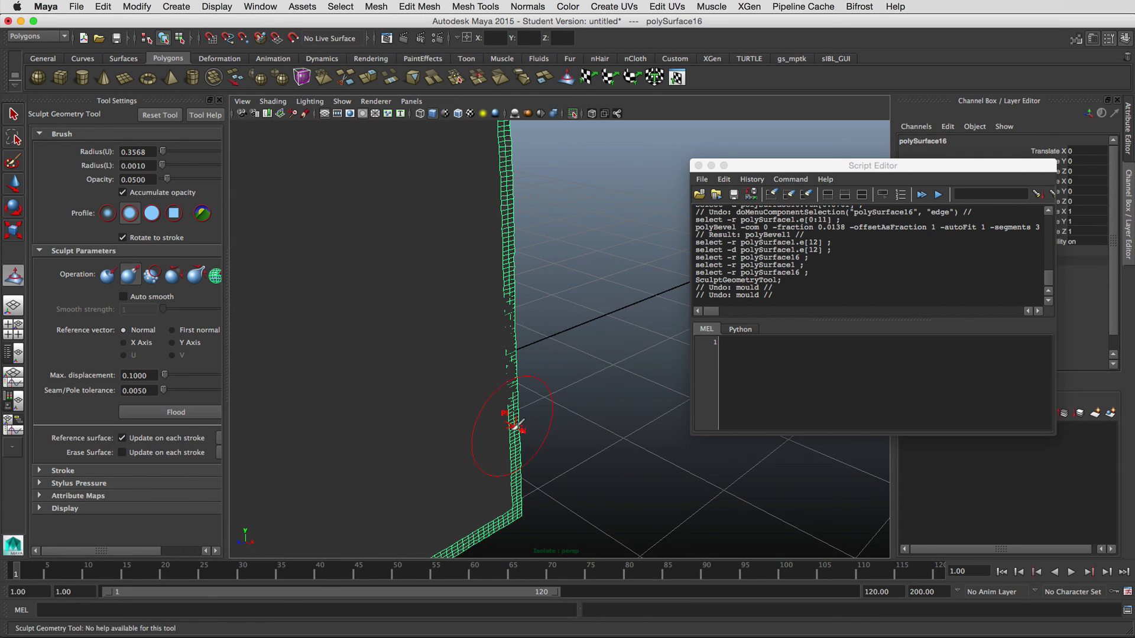
pyautogui.keyDown('alt'); pyautogui.moveTo(517, 414); pyautogui.dragTo(608, 357); pyautogui.keyUp('alt')
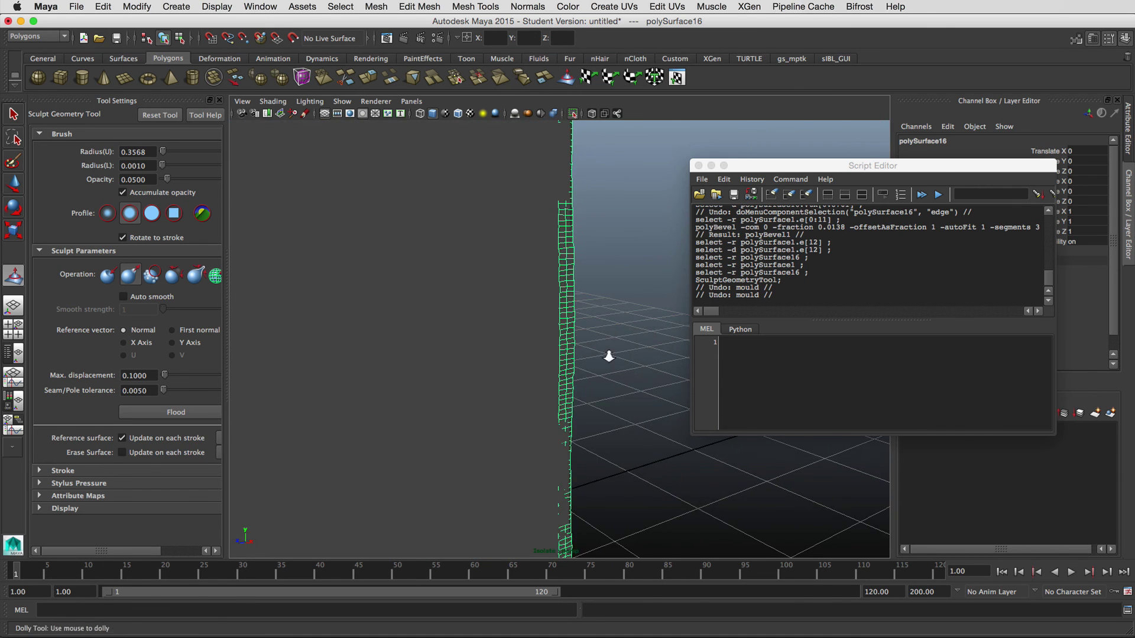
pyautogui.keyDown('alt'); pyautogui.moveTo(608, 357); pyautogui.dragTo(505, 300, button='right'); pyautogui.keyUp('alt')
pyautogui.moveTo(505, 300)
pyautogui.keyDown('alt'); pyautogui.mouseDown(button='middle')
pyautogui.moveTo(537, 321)
pyautogui.moveTo(552, 309)
pyautogui.moveTo(593, 223)
pyautogui.mouseUp(button='middle'); pyautogui.keyUp('alt')
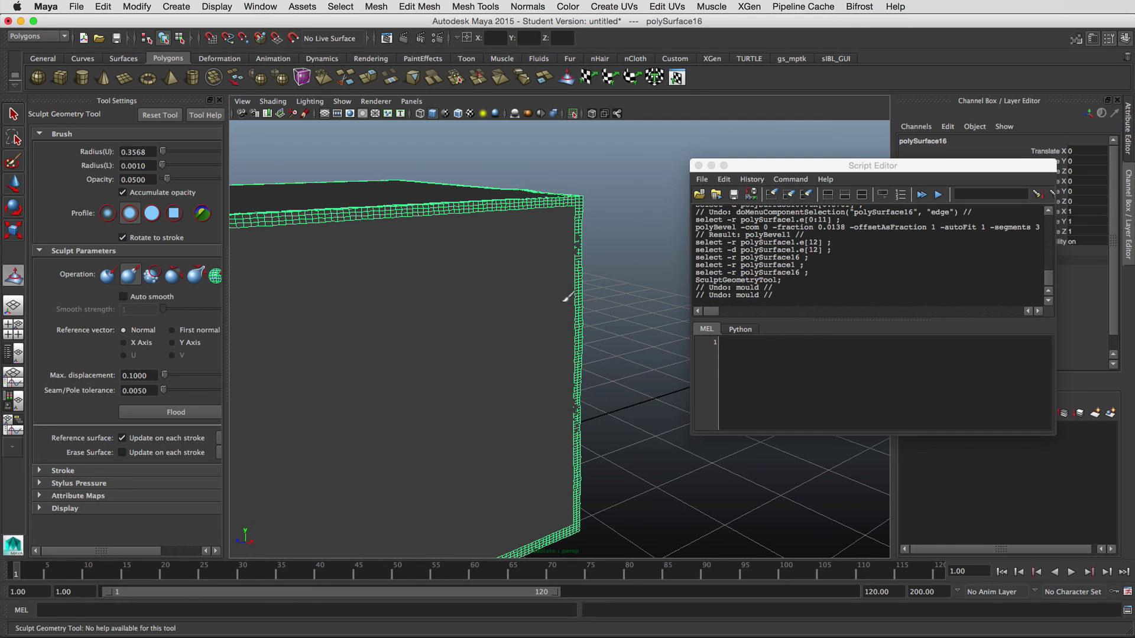
pyautogui.keyDown('alt'); pyautogui.moveTo(489, 182); pyautogui.dragTo(515, 213); pyautogui.keyUp('alt')
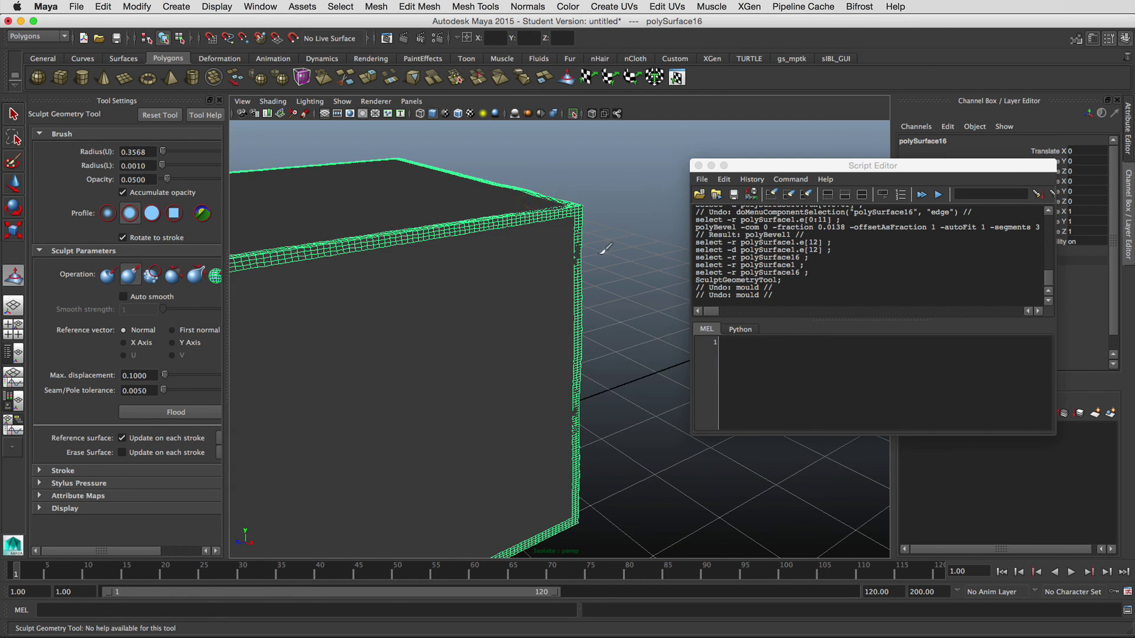
pyautogui.keyDown('alt'); pyautogui.moveTo(605, 248); pyautogui.dragTo(578, 172); pyautogui.keyUp('alt')
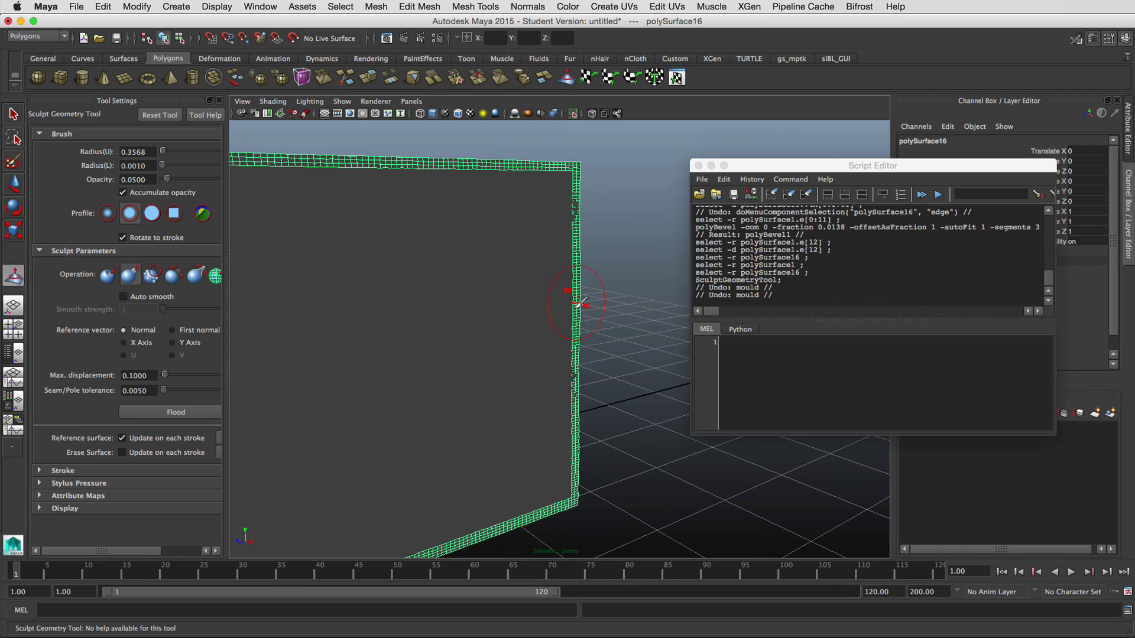
pyautogui.moveTo(556, 283)
pyautogui.keyDown('alt'); pyautogui.mouseDown()
pyautogui.moveTo(552, 222)
pyautogui.moveTo(448, 228)
pyautogui.moveTo(544, 223)
pyautogui.moveTo(511, 230)
pyautogui.moveTo(540, 241)
pyautogui.moveTo(540, 231)
pyautogui.moveTo(541, 252)
pyautogui.mouseUp(); pyautogui.keyUp('alt')
# - Return to the Move tool, check the combined silhouette with nothing selected, and select the frame together with the beveled block
pyautogui.click(13, 184)
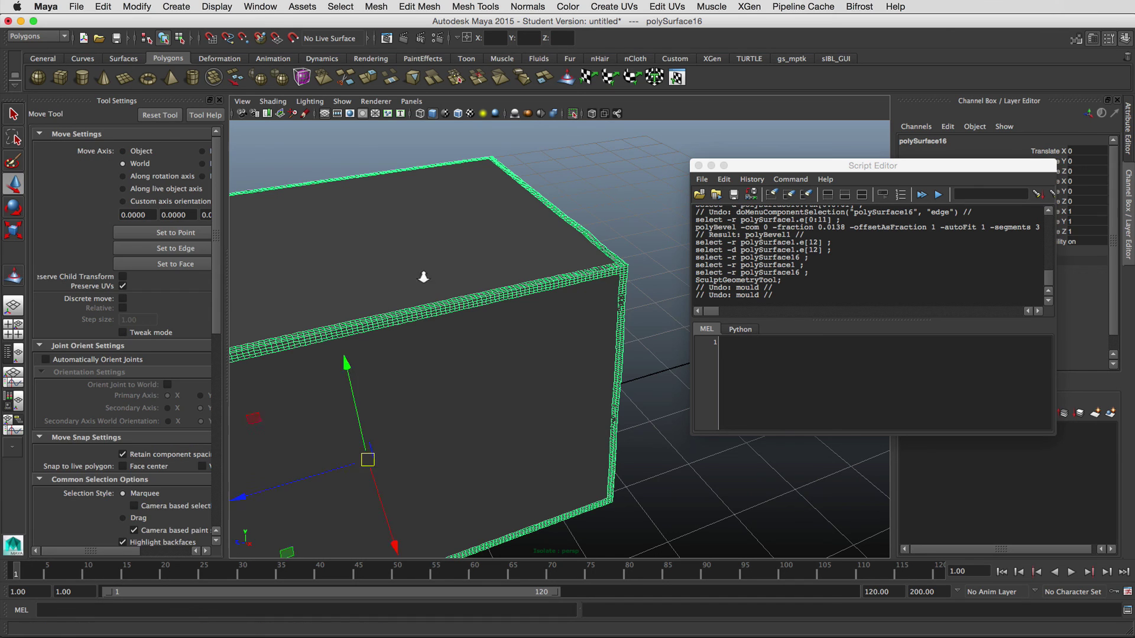
pyautogui.keyDown('alt'); pyautogui.moveTo(423, 274); pyautogui.dragTo(456, 275); pyautogui.keyUp('alt')
pyautogui.click(488, 284)
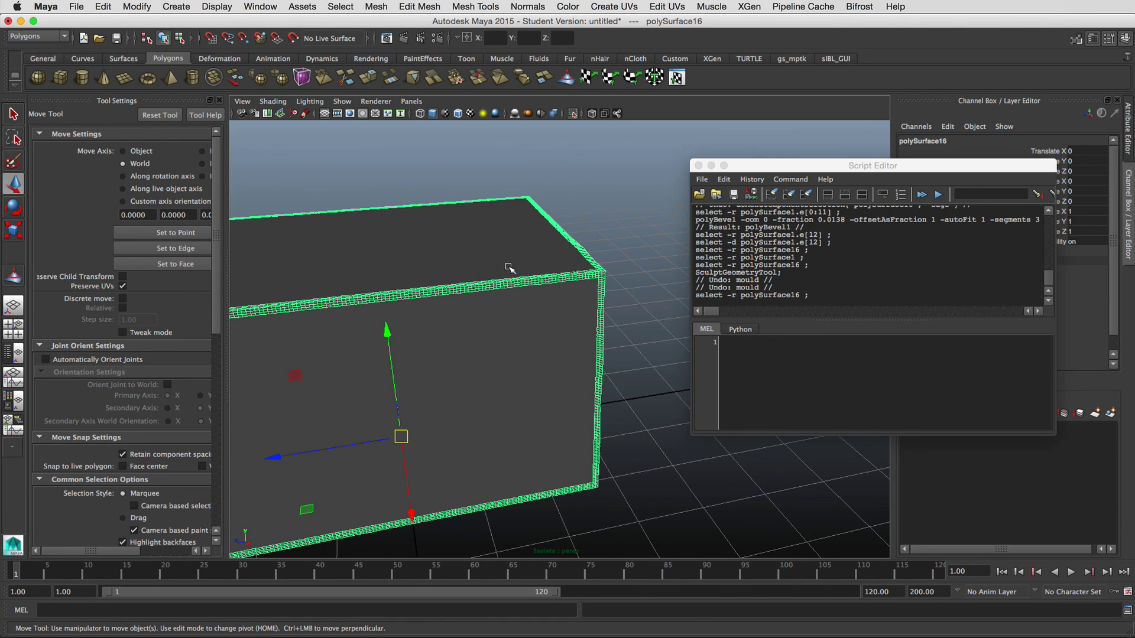
pyautogui.keyDown('shift'); pyautogui.click(509, 267); pyautogui.keyUp('shift')
pyautogui.keyDown('alt'); pyautogui.moveTo(524, 324); pyautogui.dragTo(473, 315); pyautogui.keyUp('alt')
pyautogui.keyDown('alt'); pyautogui.moveTo(473, 316); pyautogui.dragTo(494, 330, button='middle'); pyautogui.keyUp('alt')
pyautogui.click(644, 284)
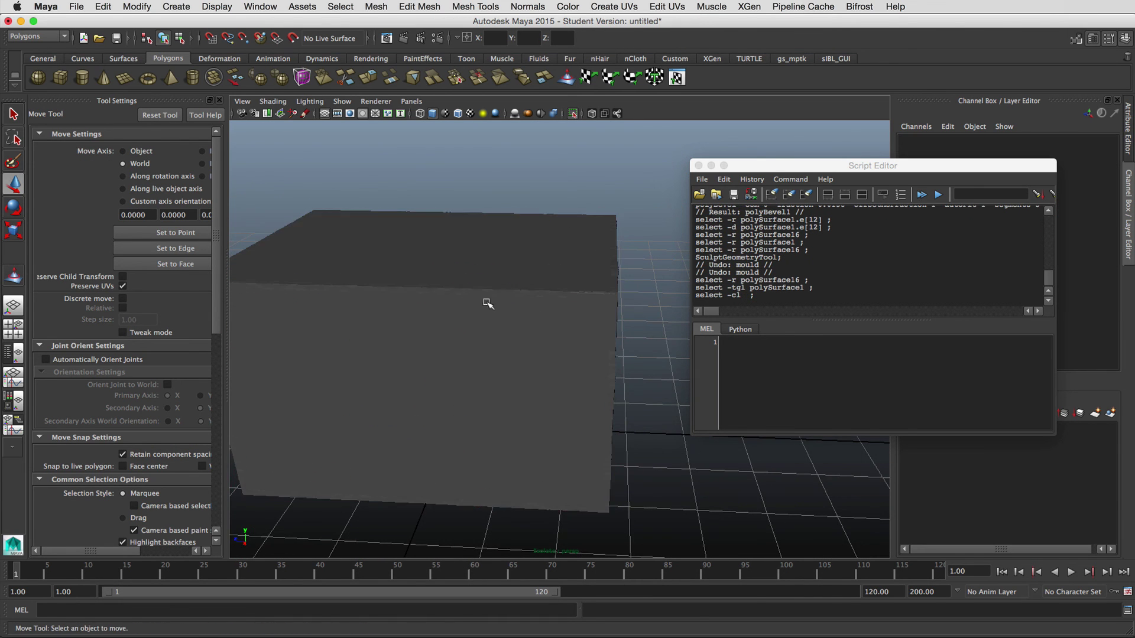
pyautogui.keyDown('alt'); pyautogui.moveTo(486, 303); pyautogui.dragTo(613, 318); pyautogui.keyUp('alt')
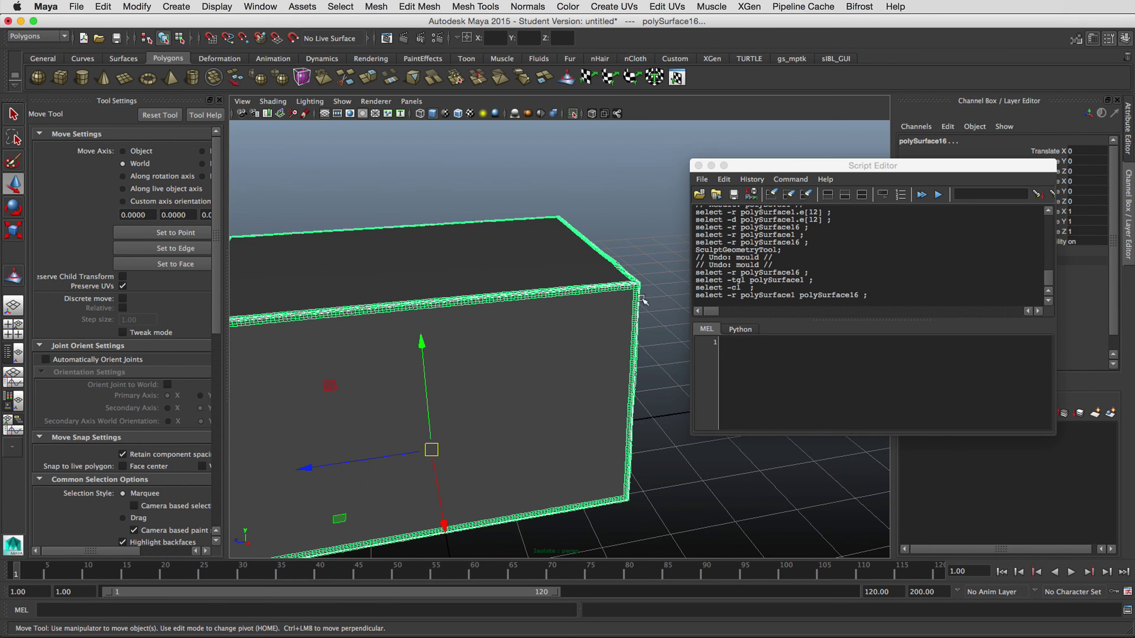
pyautogui.keyDown('alt'); pyautogui.moveTo(609, 288); pyautogui.dragTo(516, 369); pyautogui.keyUp('alt')
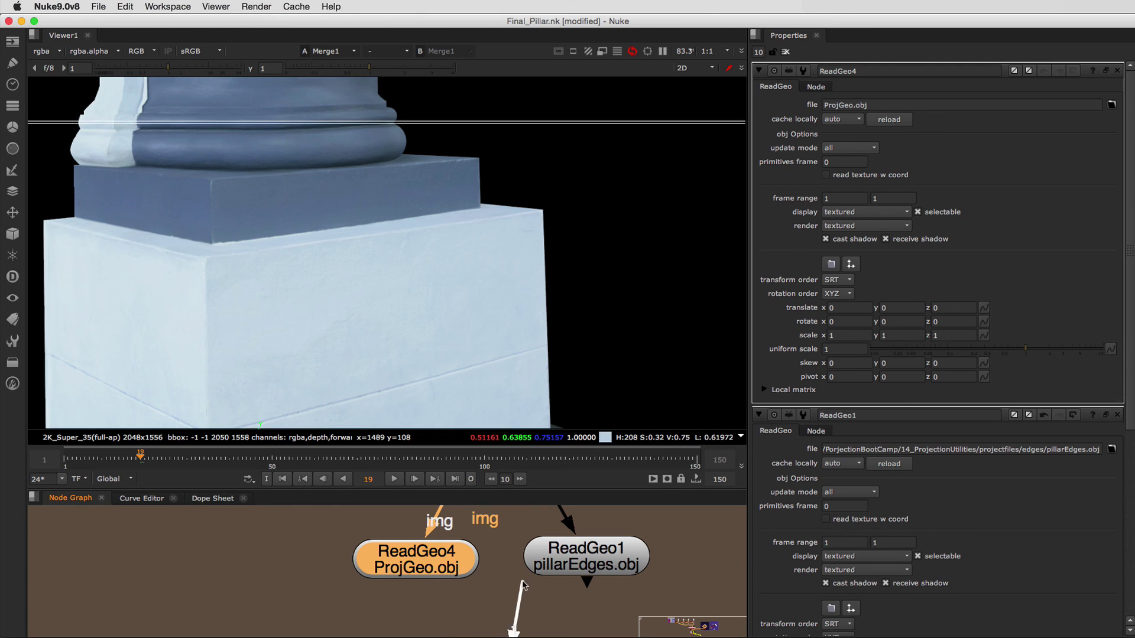
# - Switch to Nuke and reconnect input 1 from ReadGeo4 to ReadGeo1 (pillarEdges.obj), framing the rendered block's upper corner
pyautogui.click(570, 568)
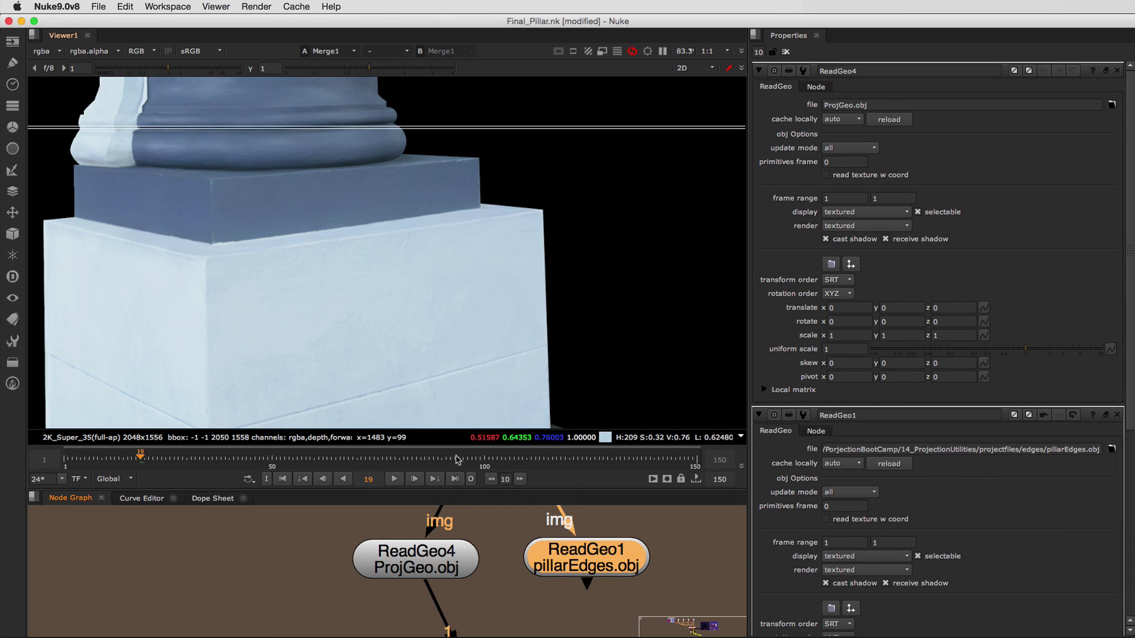
pyautogui.moveTo(447, 578); pyautogui.dragTo(578, 562)
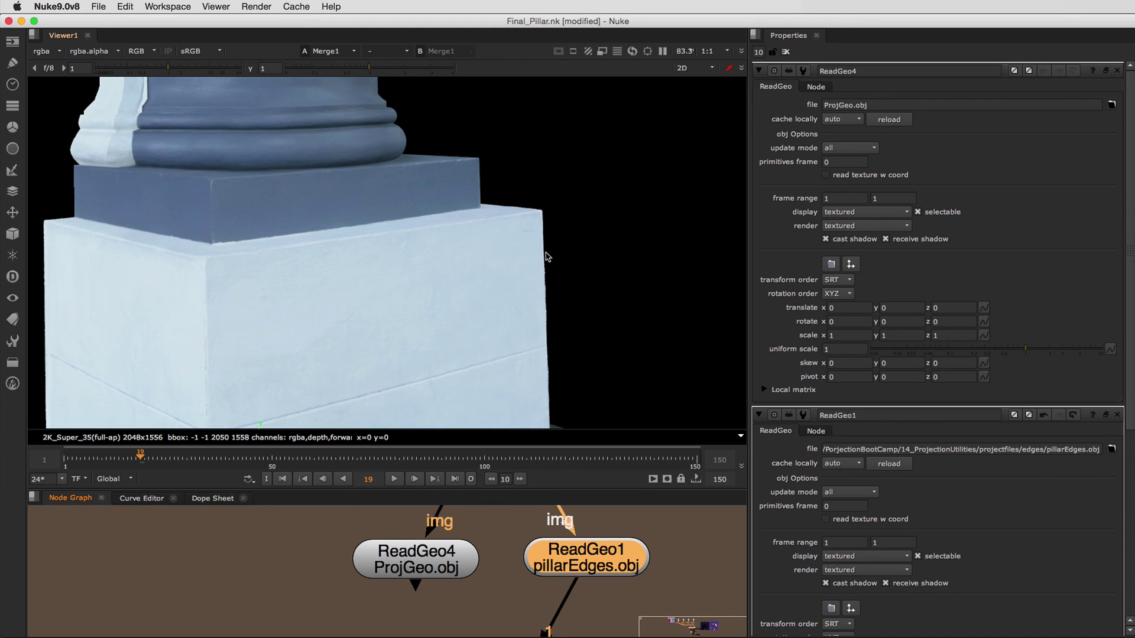
pyautogui.scroll(3, 591, 230)
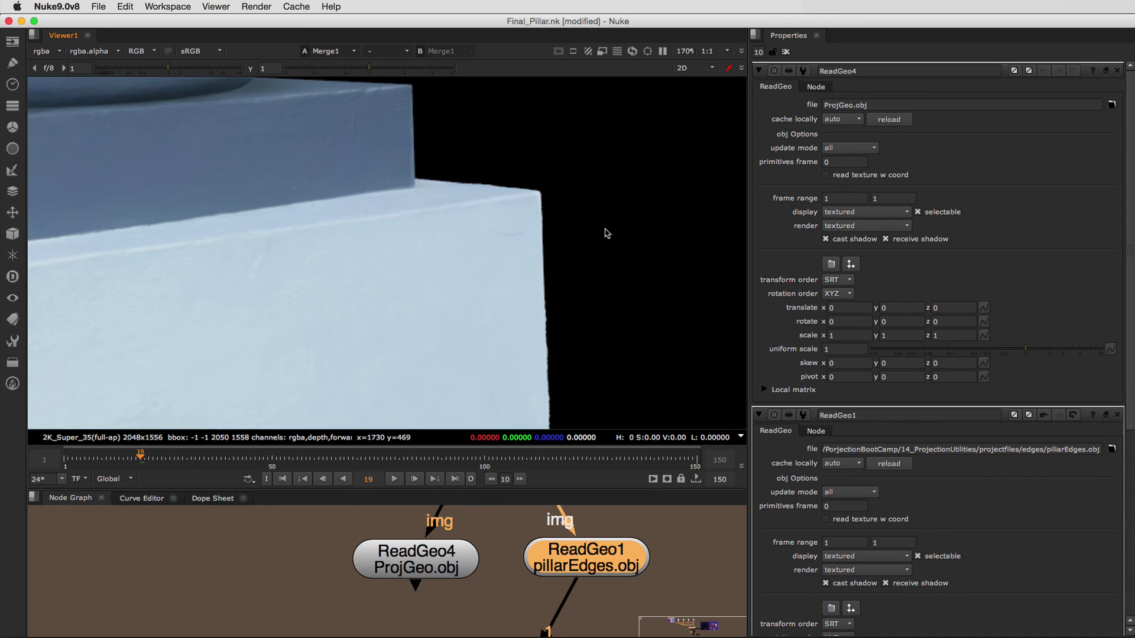
pyautogui.scroll(1, 604, 229)
pyautogui.scroll(-1, 614, 233)
pyautogui.moveTo(569, 296); pyautogui.dragTo(520, 257, button='middle')
pyautogui.scroll(-1, 415, 158)
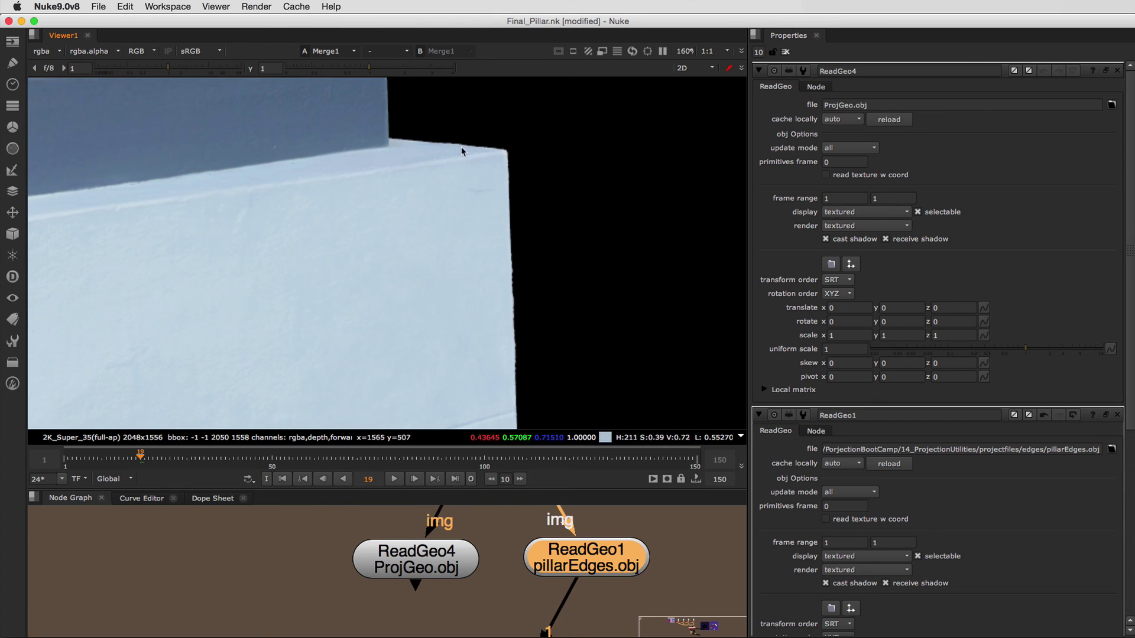
# - Examine the irregularities along the rendered block's vertical silhouette edge, from the upper corner down to the ground
pyautogui.moveTo(522, 269); pyautogui.dragTo(513, 208, button='middle')
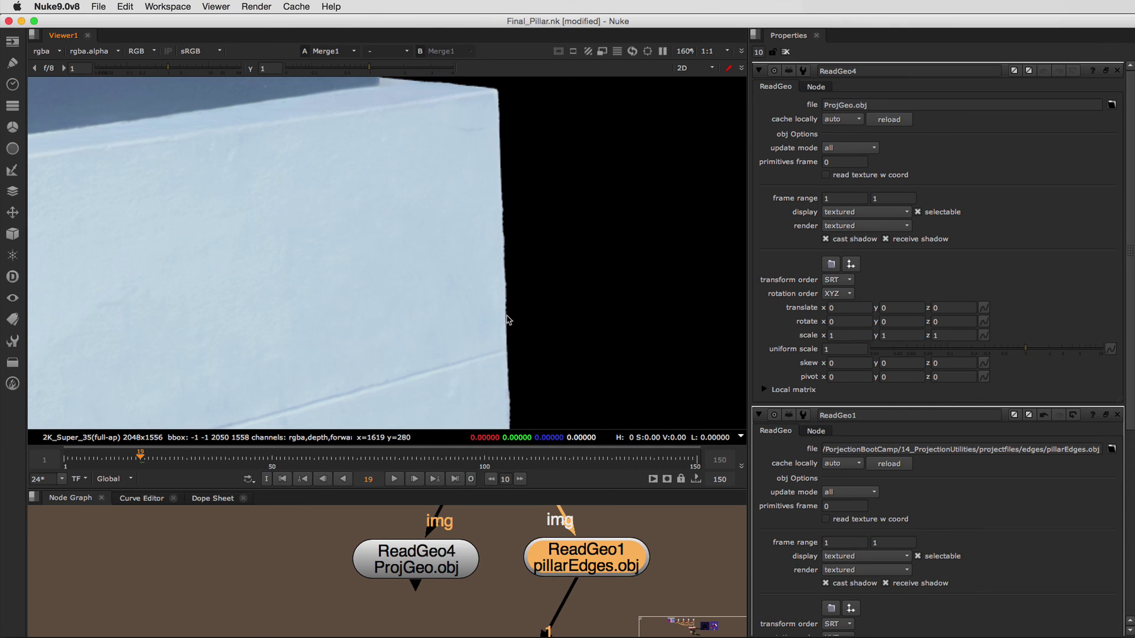
pyautogui.moveTo(507, 319); pyautogui.dragTo(512, 248, button='middle')
pyautogui.keyDown('alt'); pyautogui.moveTo(518, 352); pyautogui.dragTo(509, 302, button='middle'); pyautogui.keyUp('alt')
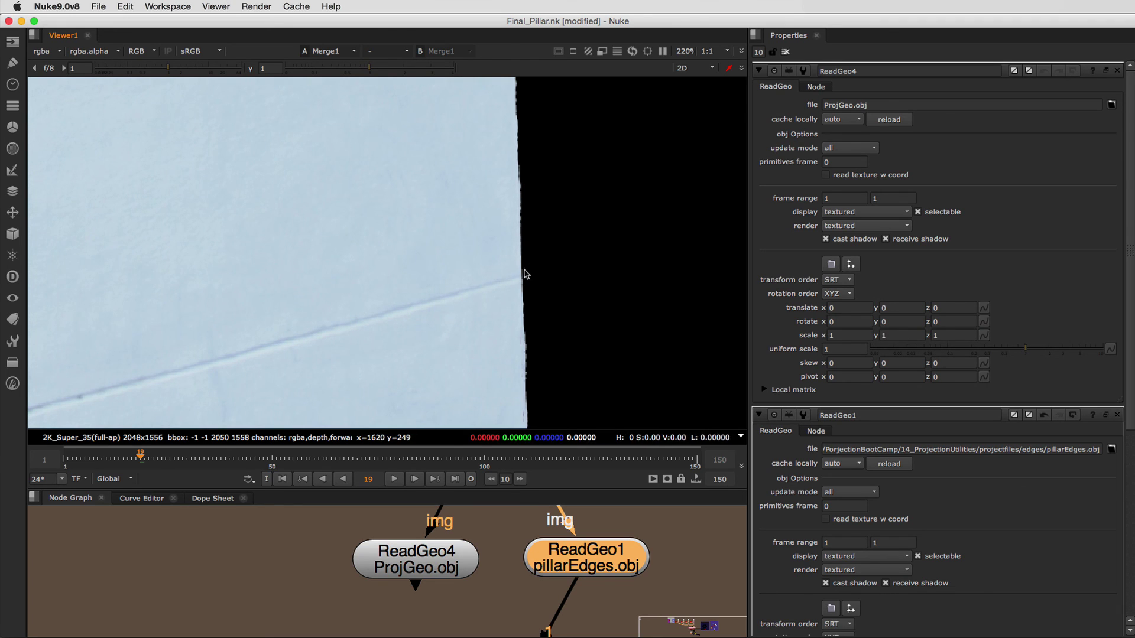
pyautogui.moveTo(485, 287); pyautogui.dragTo(500, 277, button='middle')
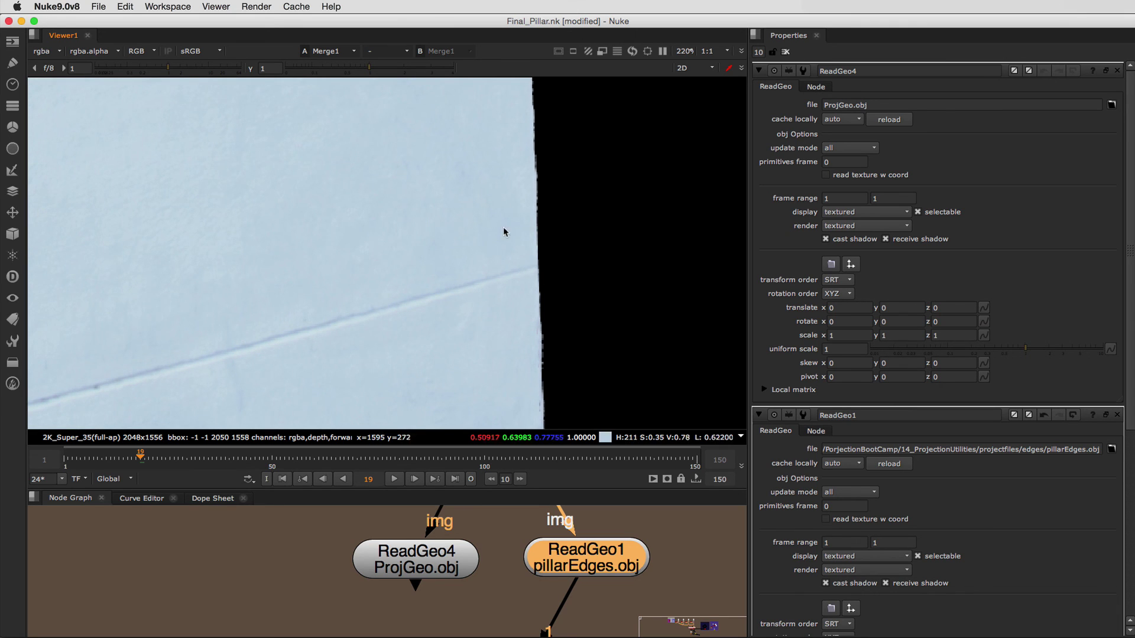
pyautogui.scroll(-2, 523, 250)
pyautogui.scroll(-3, 503, 279)
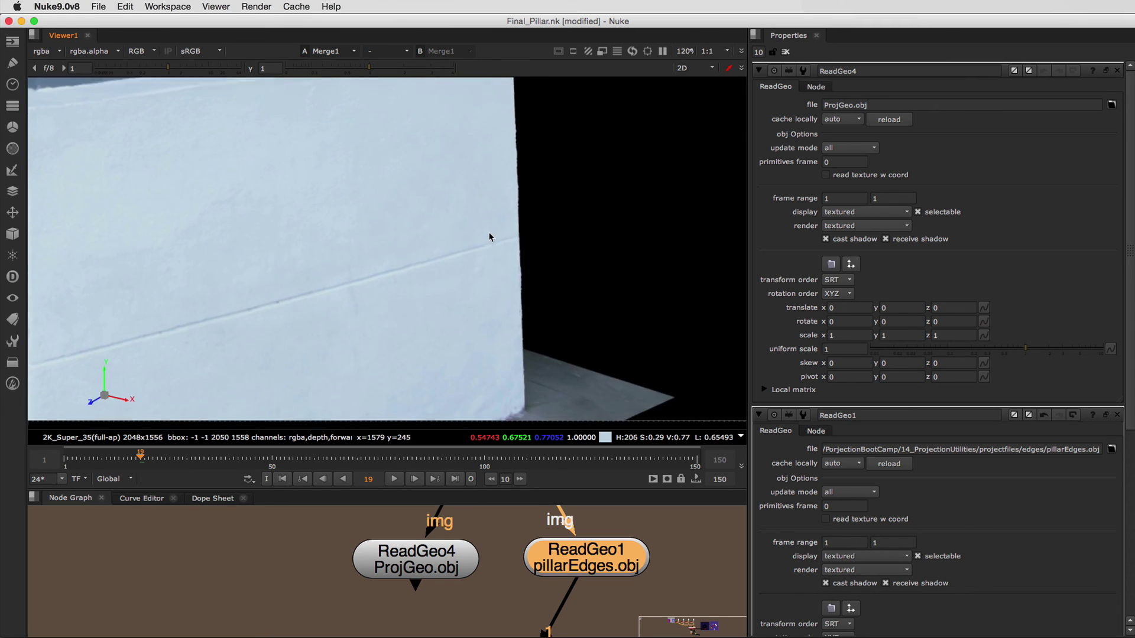
pyautogui.moveTo(526, 222)
pyautogui.mouseDown(button='middle')
pyautogui.moveTo(532, 249)
pyautogui.moveTo(529, 230)
pyautogui.mouseUp(button='middle')
pyautogui.scroll(1, 529, 234)
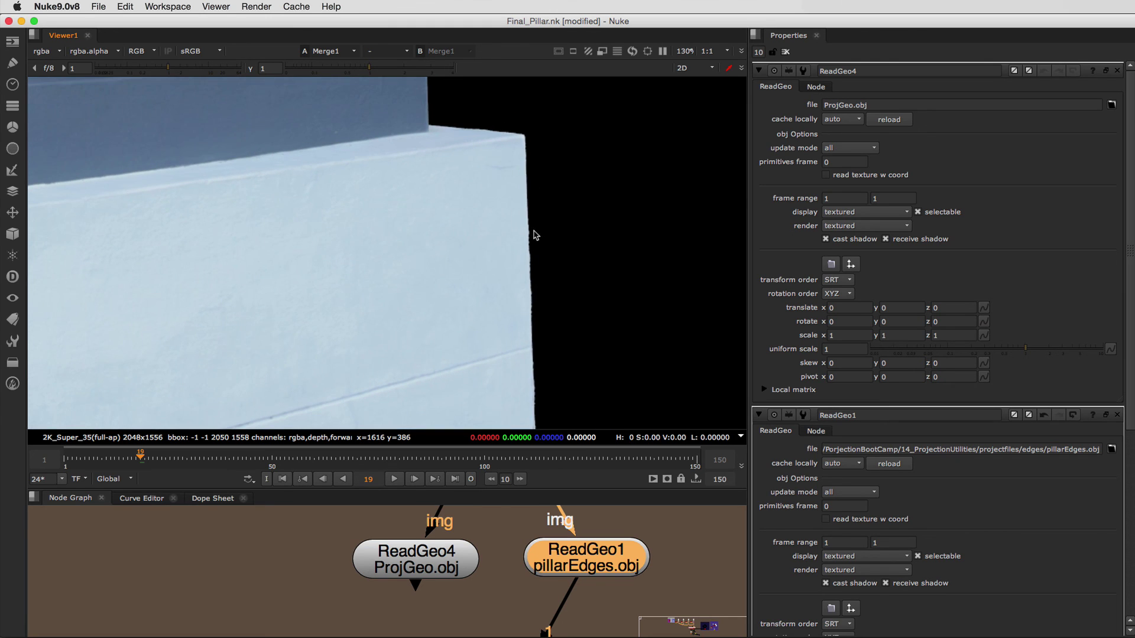
# - Compare the smooth ProjGeo.obj and worn pillarEdges.obj renders by alternating input 1 between them, ending on pillarEdges.obj with a close view of the corner
pyautogui.moveTo(569, 588); pyautogui.dragTo(459, 568)
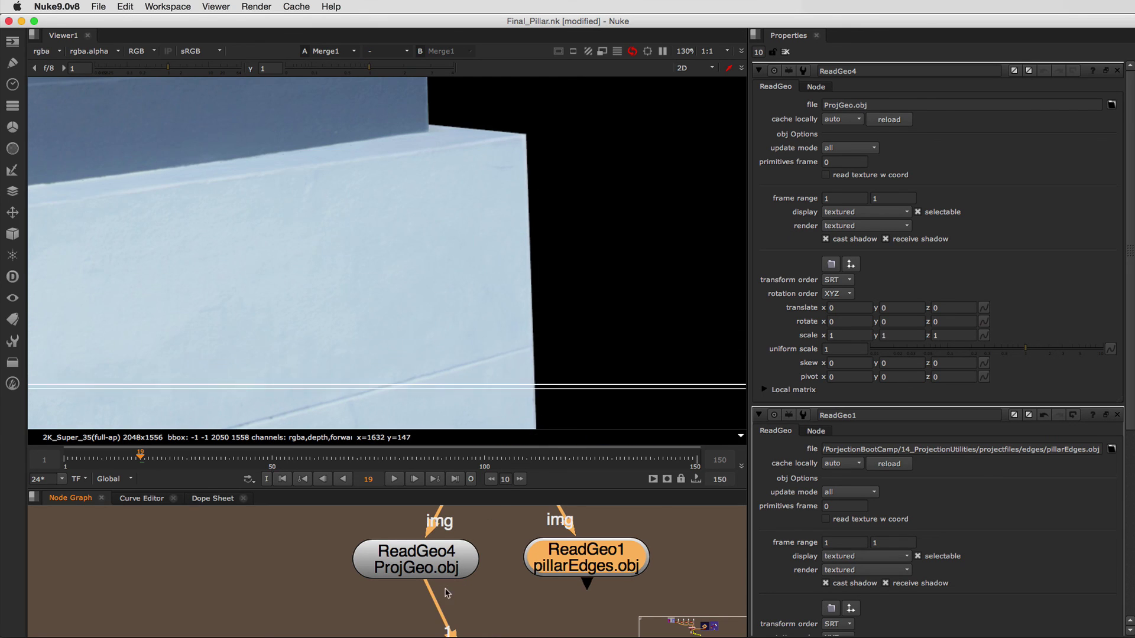
pyautogui.moveTo(574, 576); pyautogui.dragTo(573, 570)
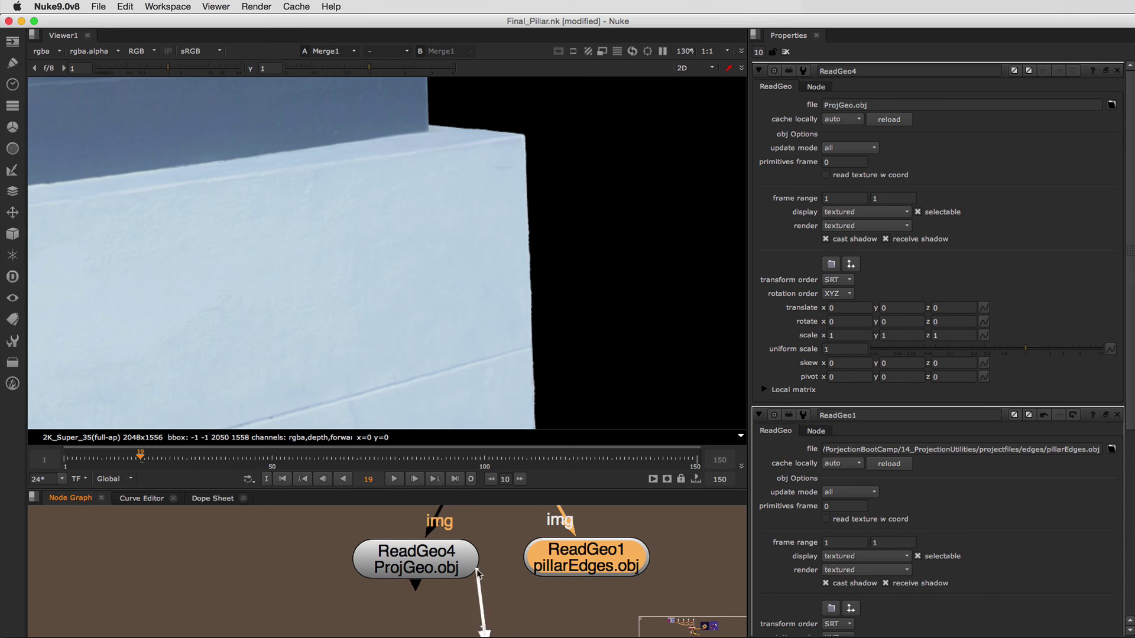
pyautogui.moveTo(478, 572); pyautogui.dragTo(464, 576)
pyautogui.scroll(-2, 464, 576)
pyautogui.moveTo(543, 578); pyautogui.dragTo(543, 582)
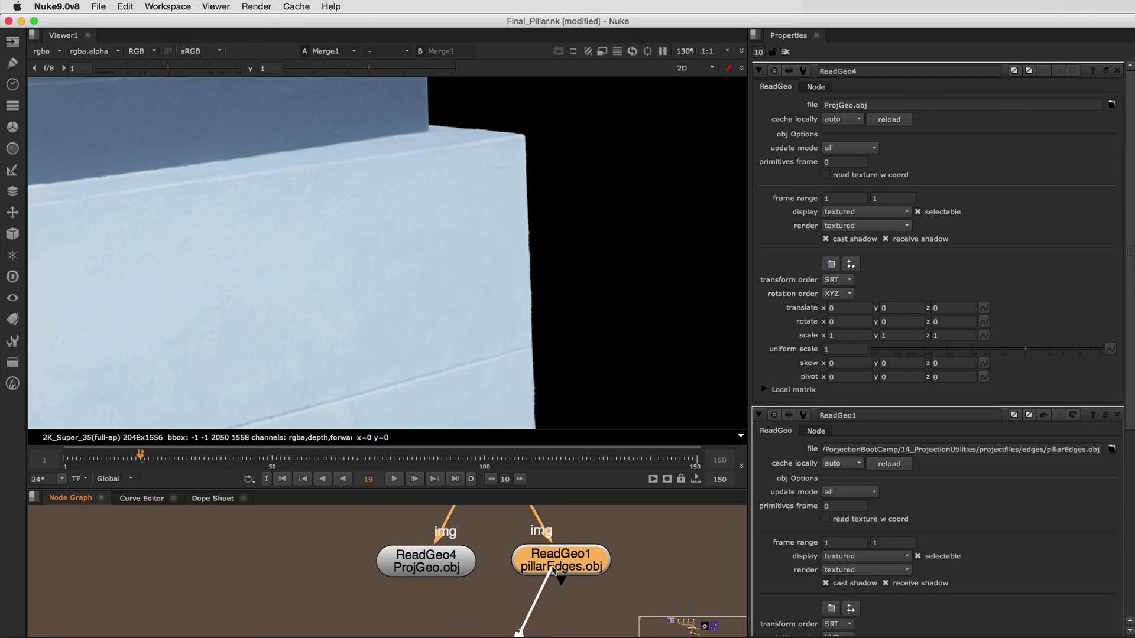
pyautogui.moveTo(447, 577); pyautogui.dragTo(546, 578)
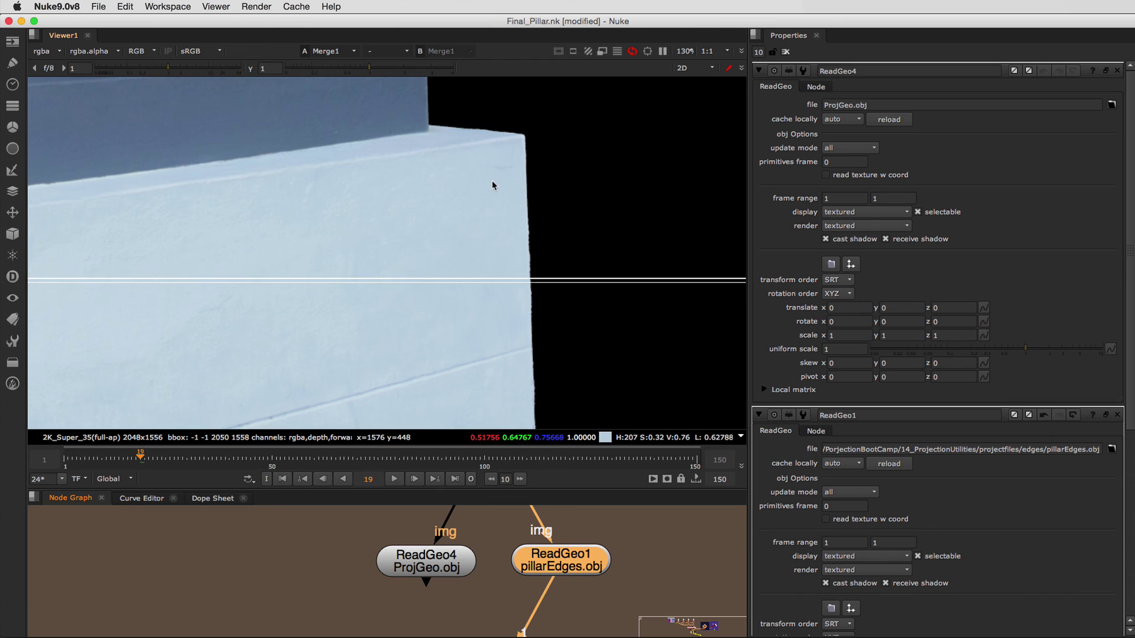
pyautogui.moveTo(555, 583); pyautogui.dragTo(454, 557)
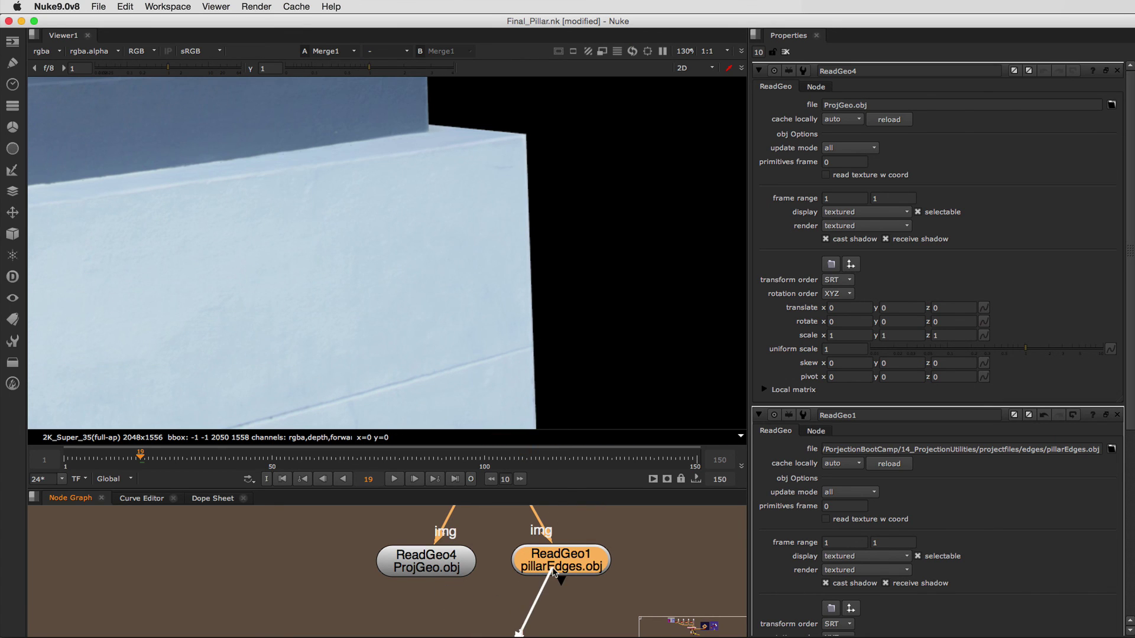
pyautogui.moveTo(552, 572); pyautogui.dragTo(552, 571)
pyautogui.scroll(5, 516, 133)
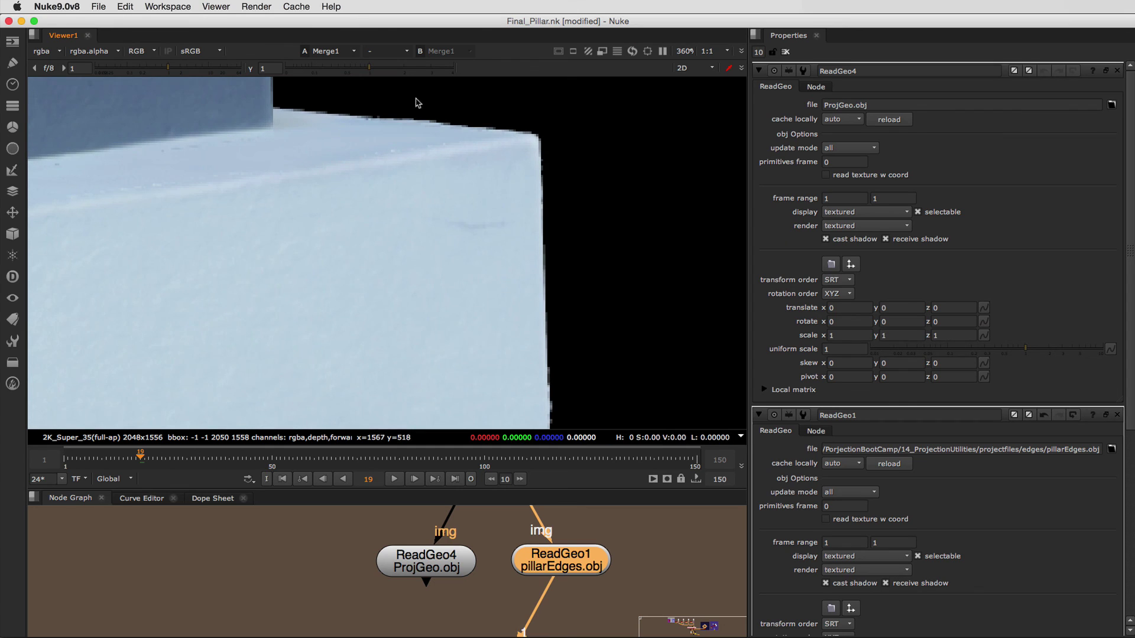